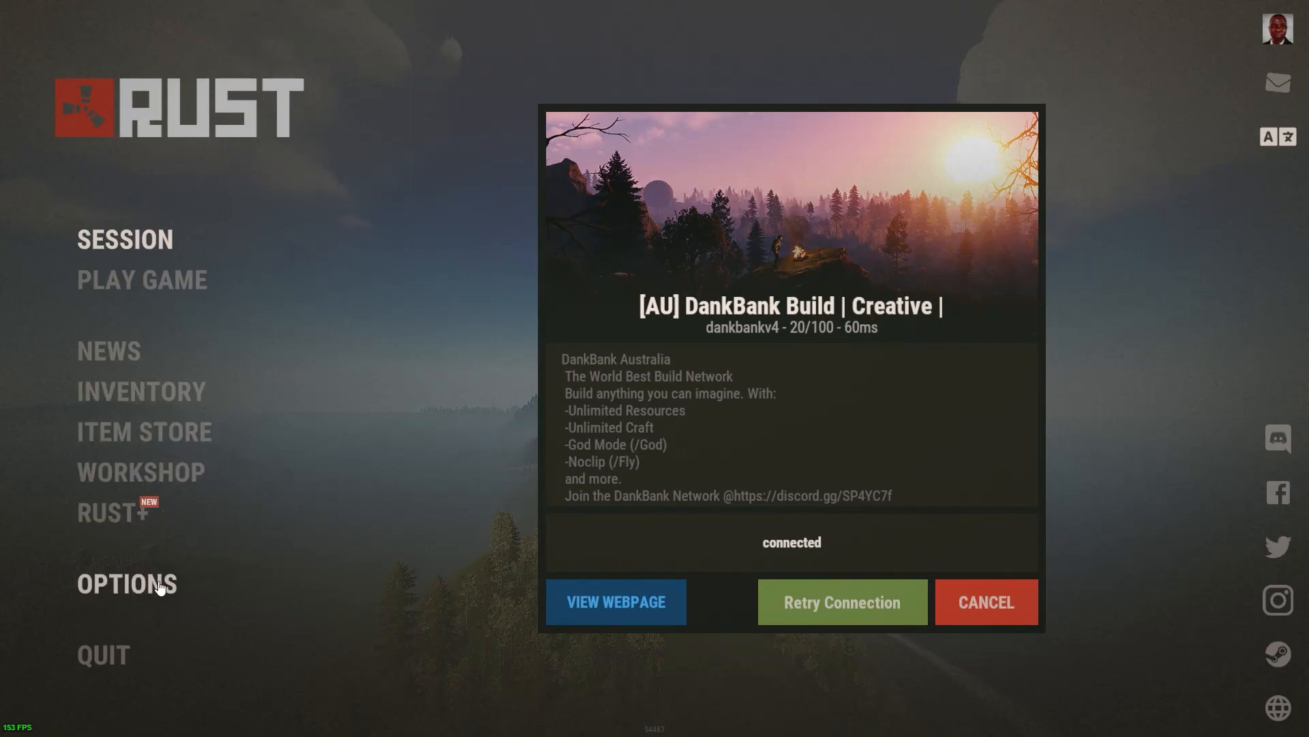
In the graphics options, set Graphics Quality to 0, Shader Level to 100 and Draw Distance to about 1,500.
left_click(159, 586)
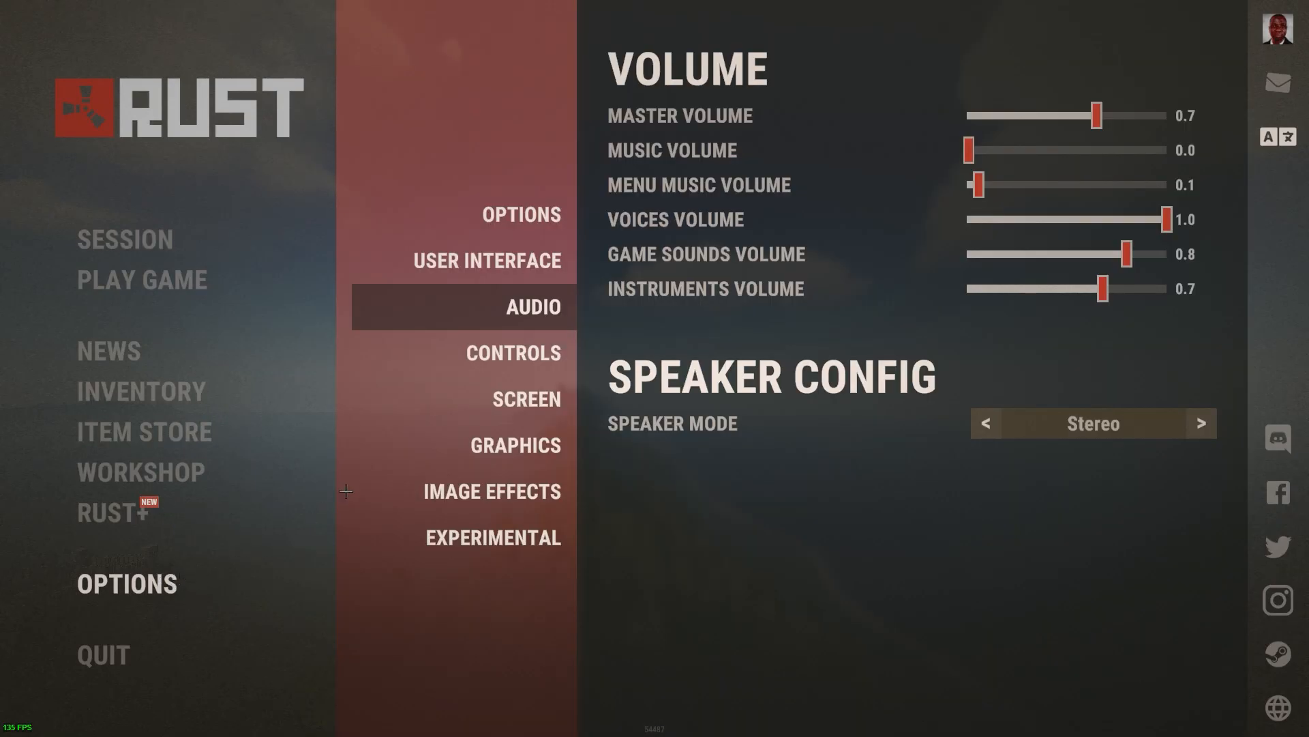
left_click(527, 453)
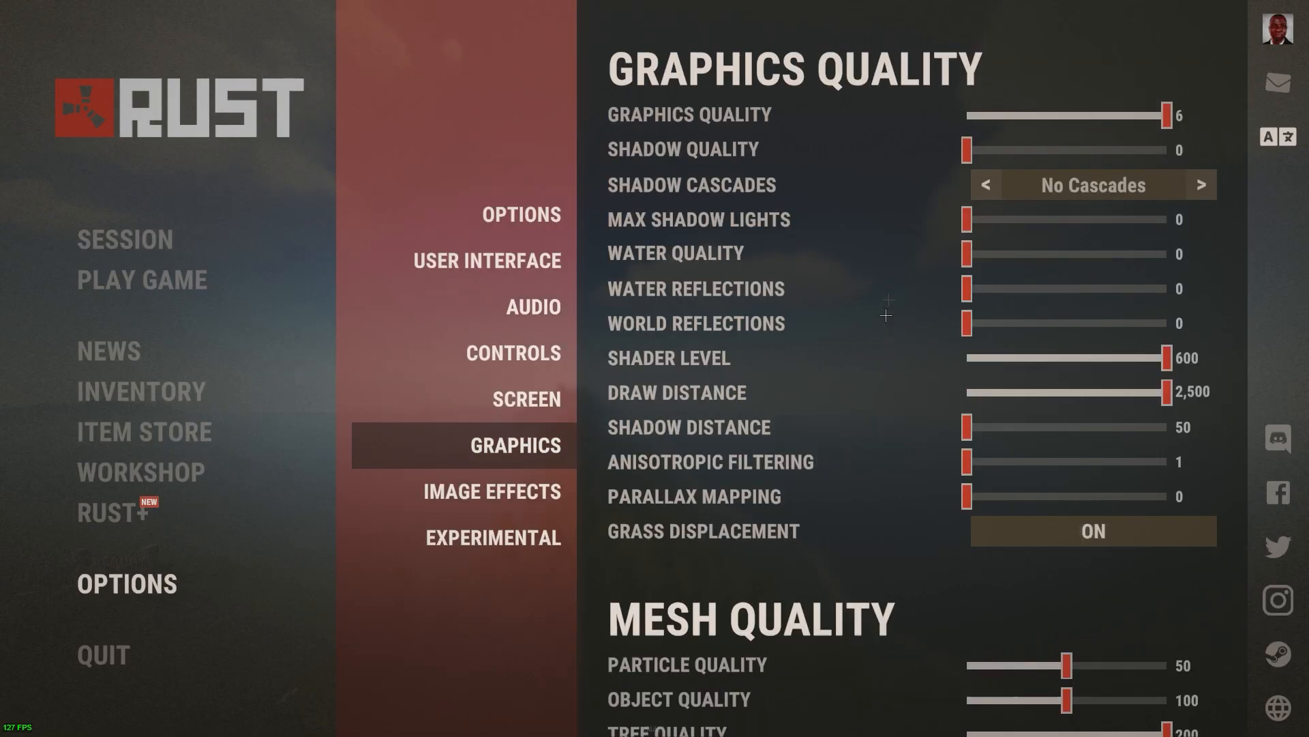
scroll(991, 130, "down", 3)
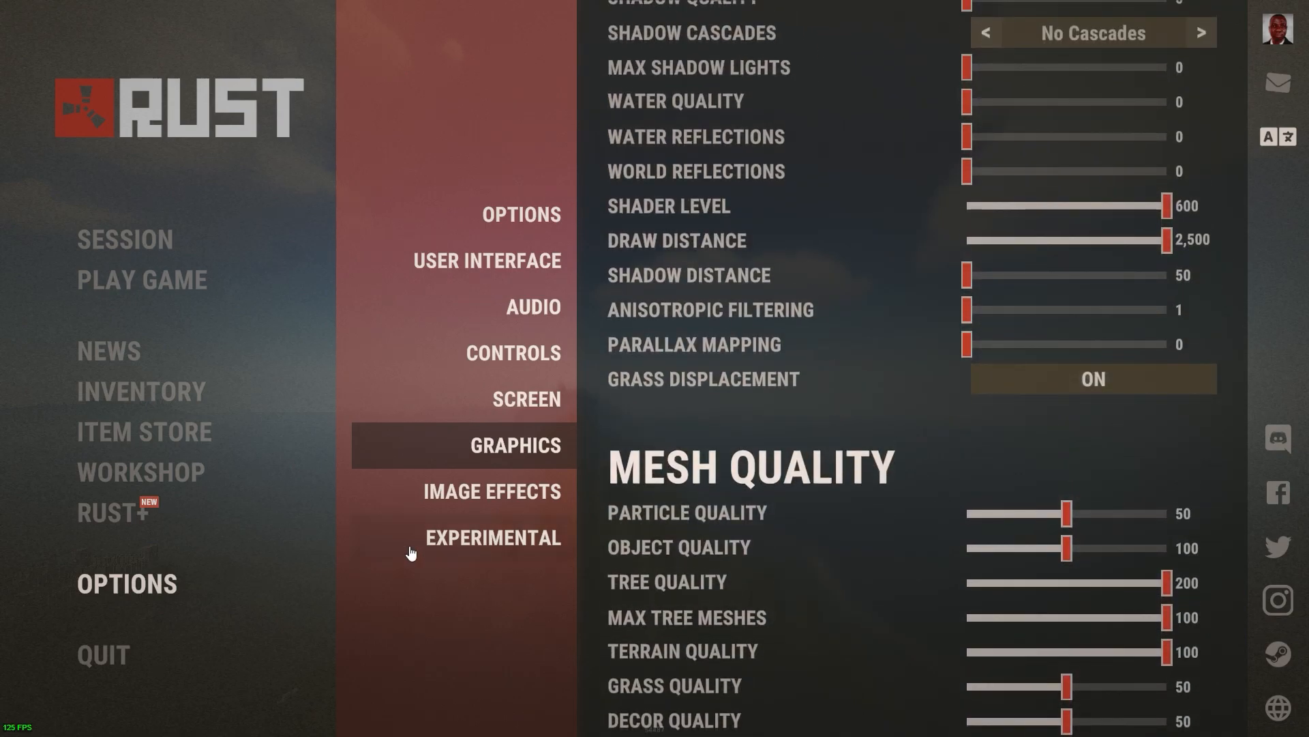
scroll(928, 521, "up", 3)
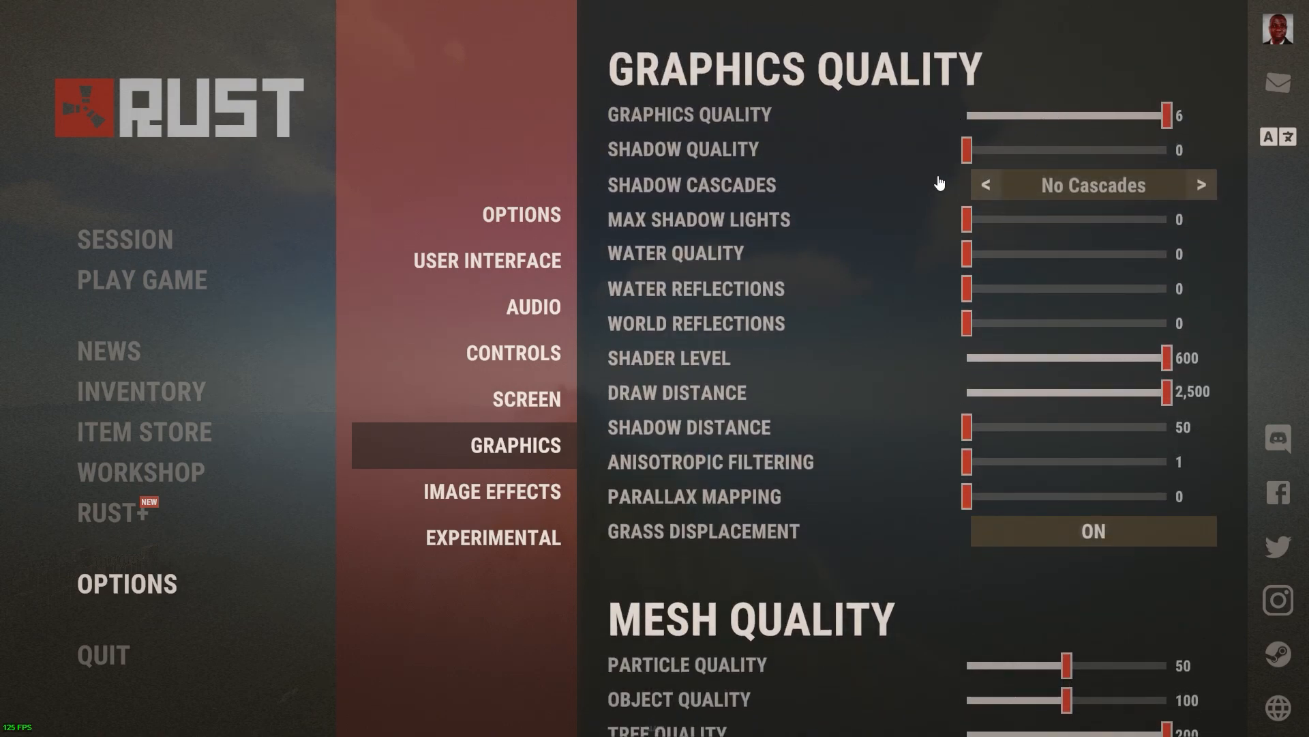
left_click(980, 116)
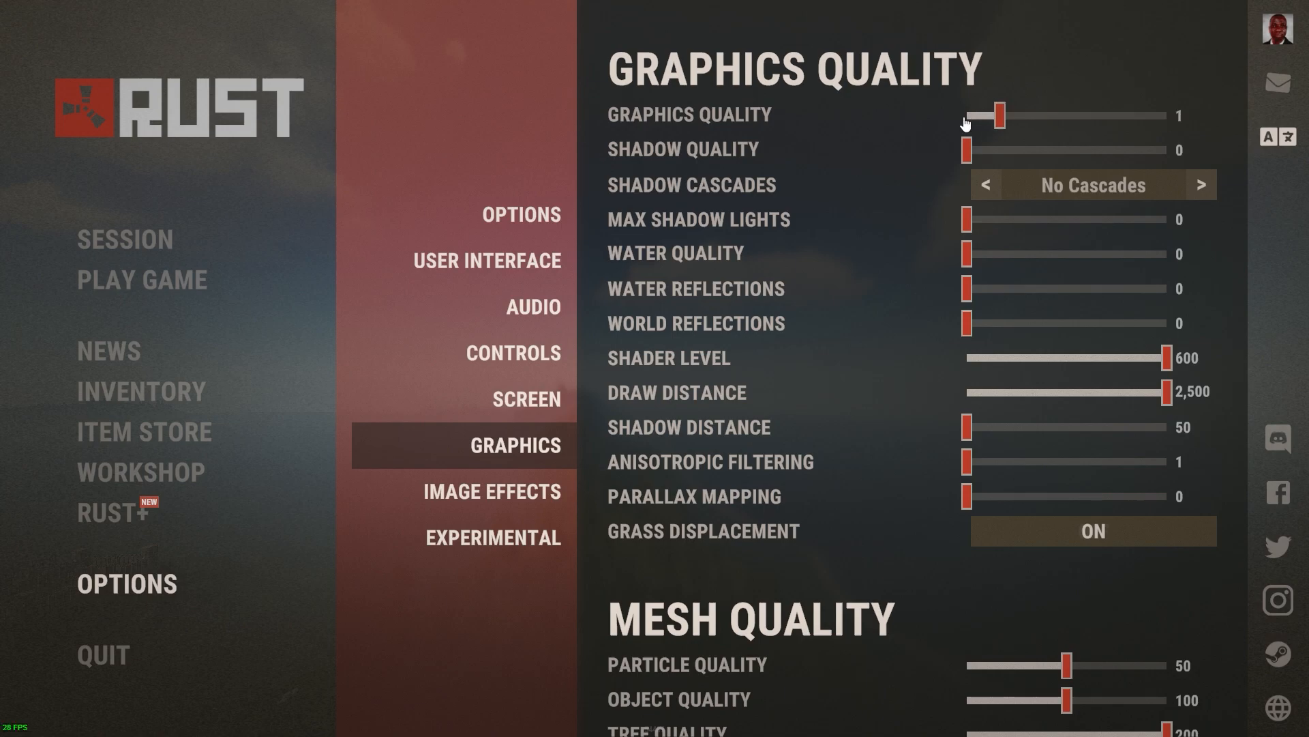
left_click(969, 127)
left_click(969, 359)
mouse_move(1110, 392)
left_mouse_down()
mouse_move(1007, 398)
mouse_move(1074, 404)
left_mouse_up()
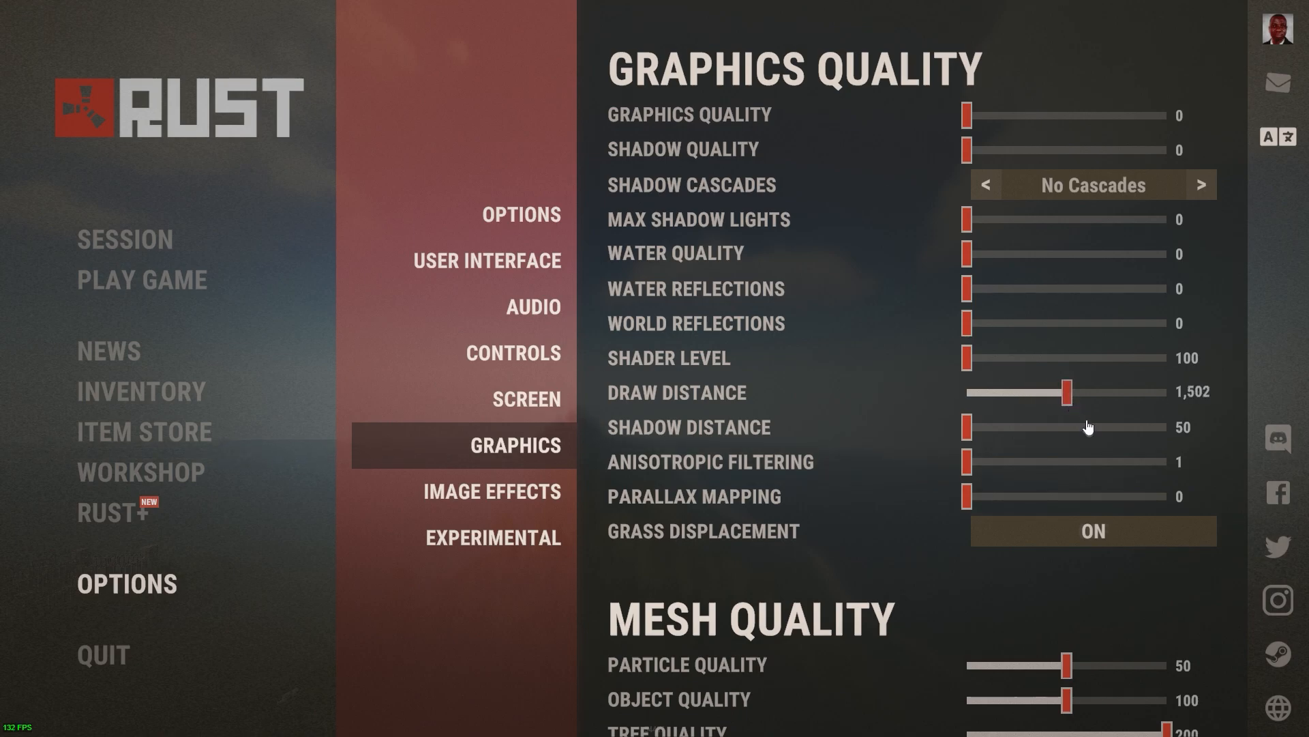
Lower the particle, object, tree, max tree meshes, terrain, grass and decor settings to their minimum, and return to the game.
scroll(1090, 429, "down", 2)
left_click_drag(1066, 514, 967, 516)
left_click_drag(1066, 550, 967, 550)
left_click_drag(1062, 591, 967, 584)
left_click_drag(1064, 620, 854, 628)
left_click_drag(1023, 653, 968, 654)
left_click_drag(1067, 688, 967, 688)
left_click_drag(1066, 721, 795, 712)
scroll(794, 713, "up", 3)
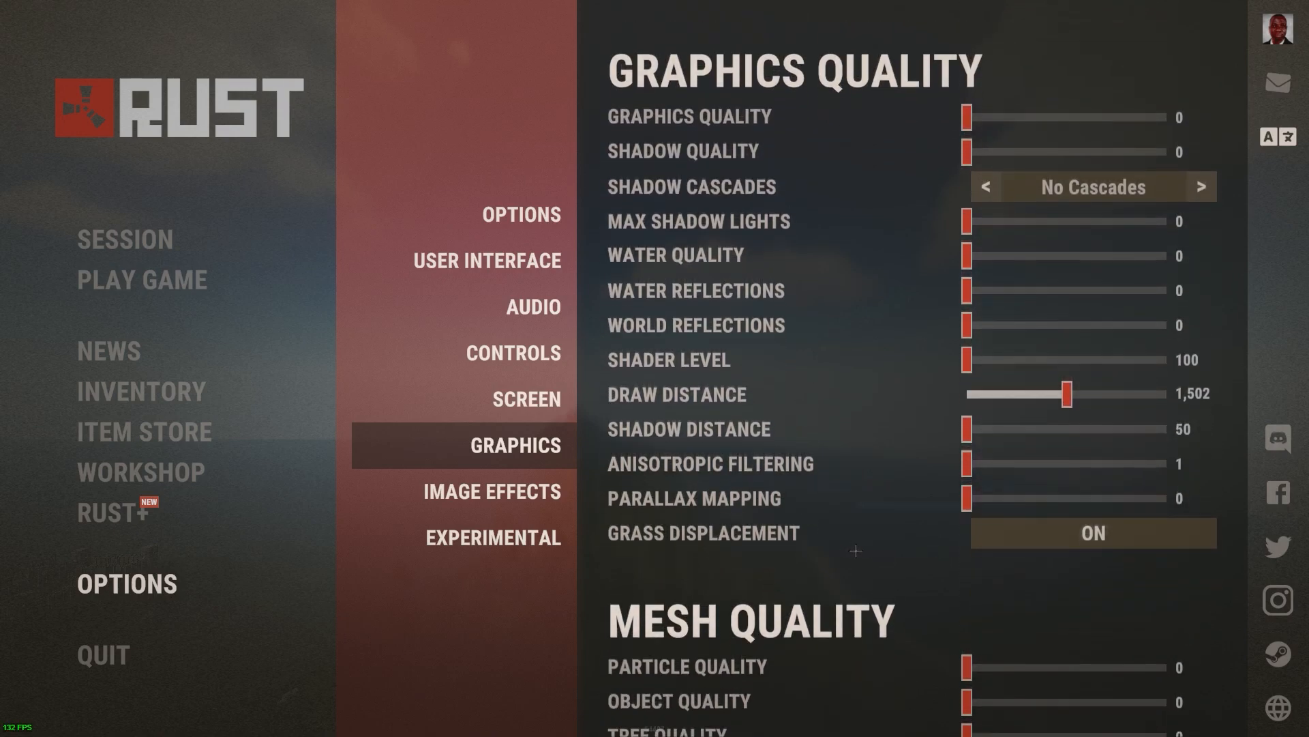
key("Escape")
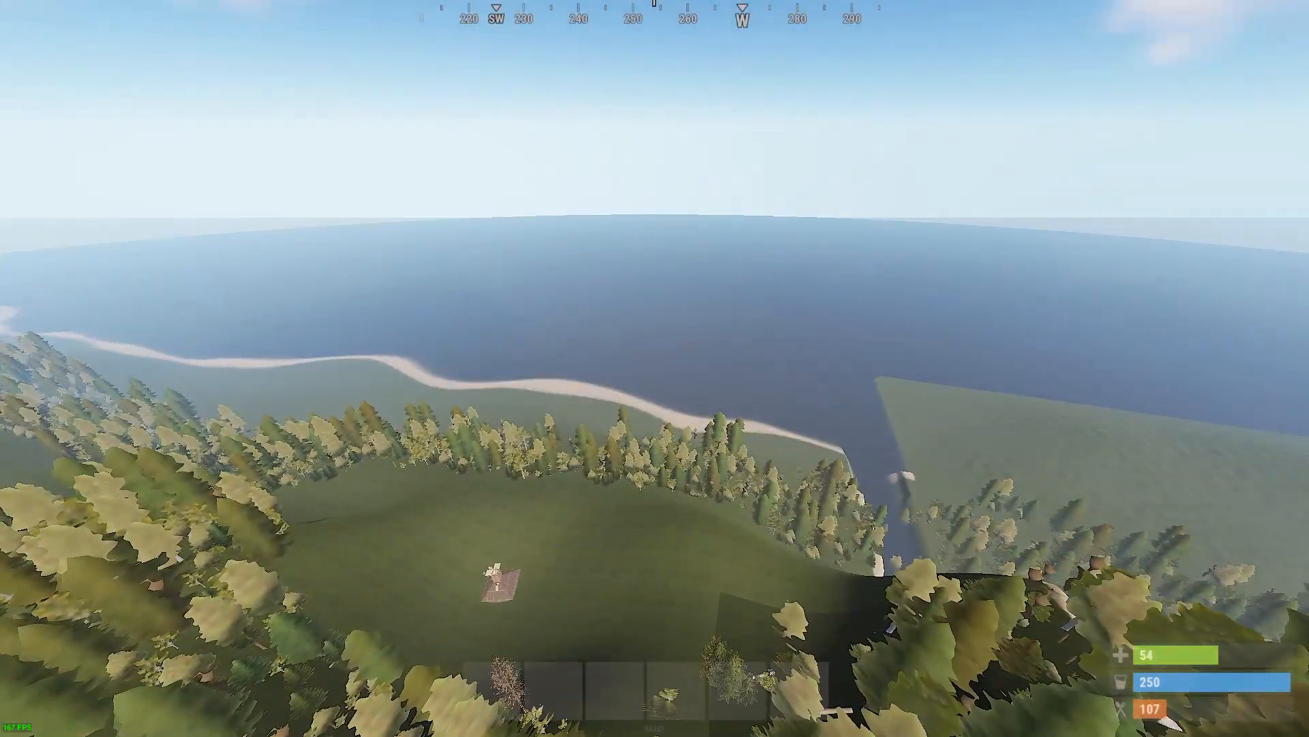
Move around the game world and examine how trees, terrain and distant structures render with the lowered graphics settings.
key("Tab")
key("g")
left_click_drag(495, 417, 892, 252)
key("g")
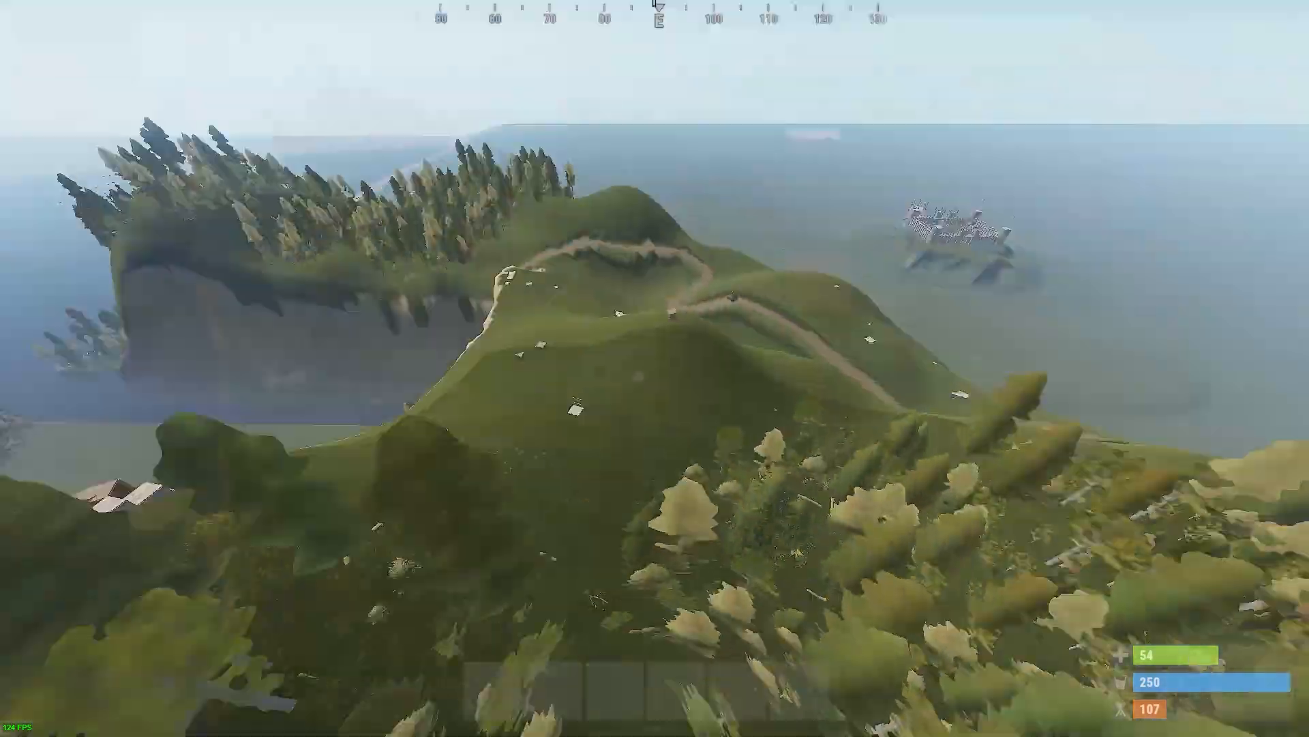
key("w")
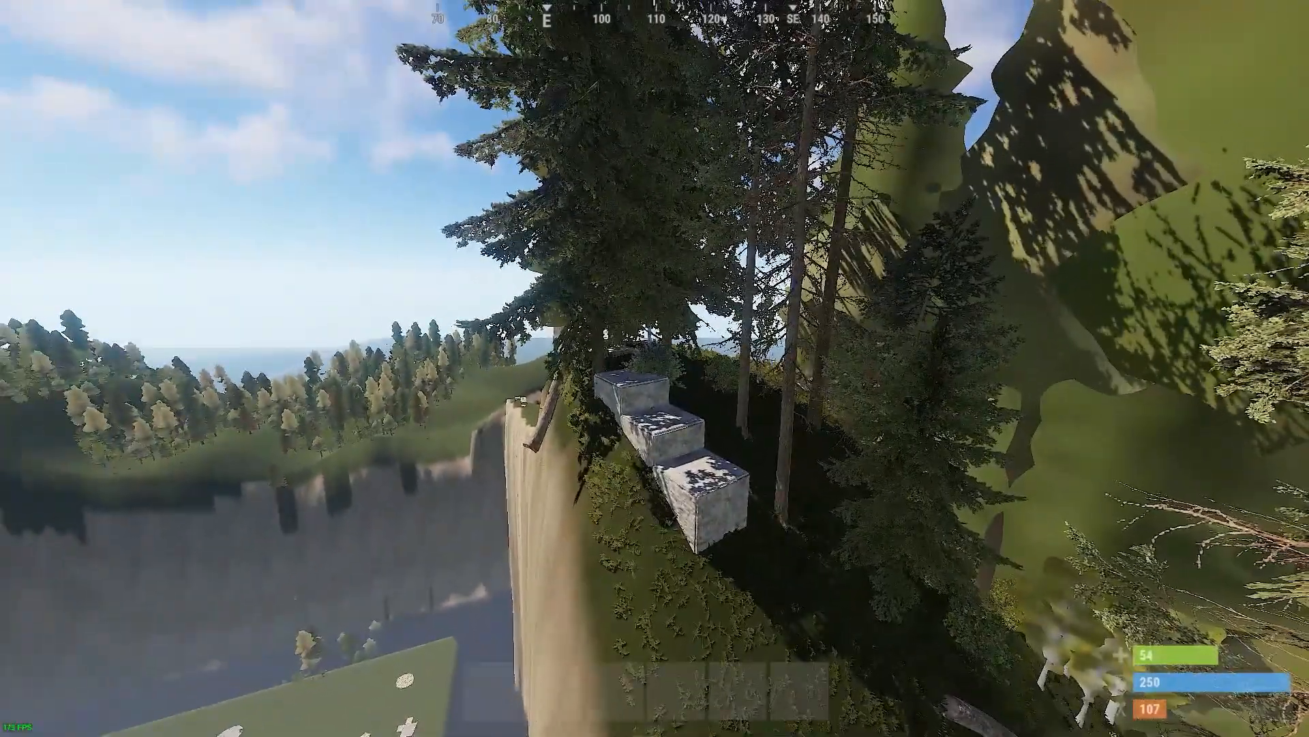
key("w")
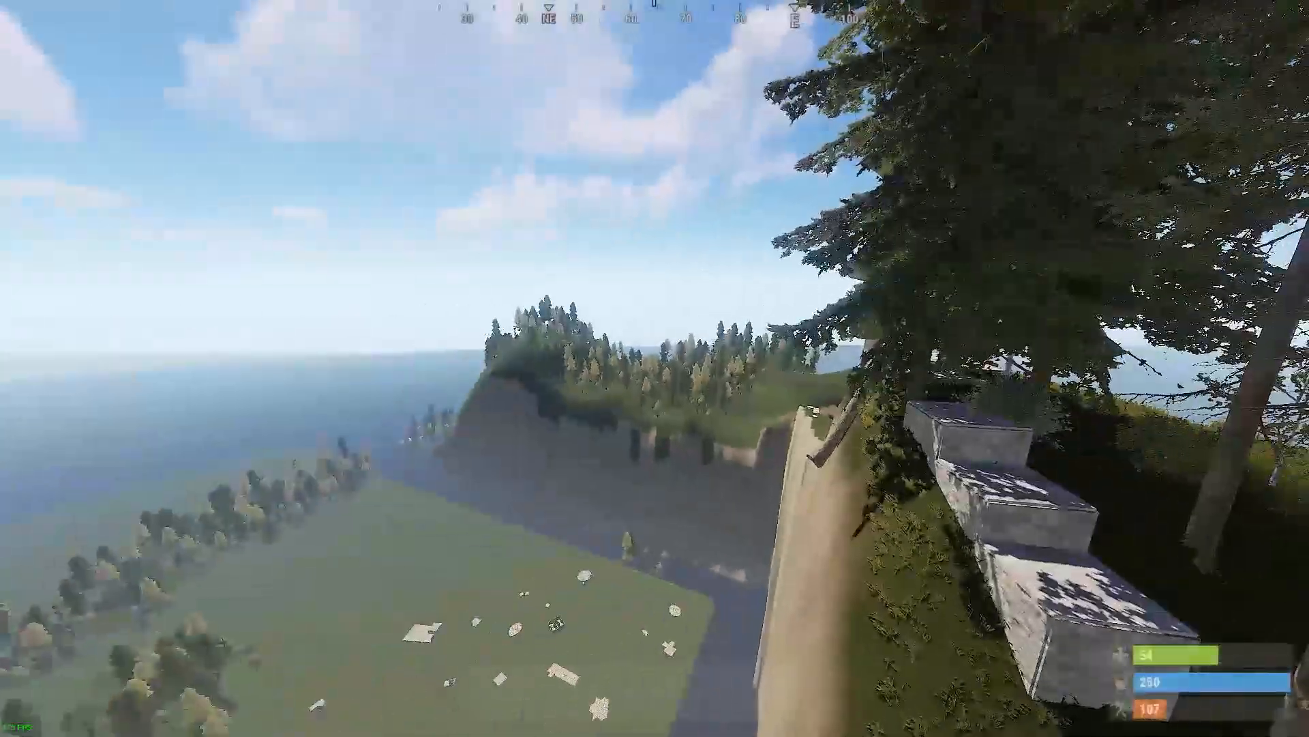
key("w")
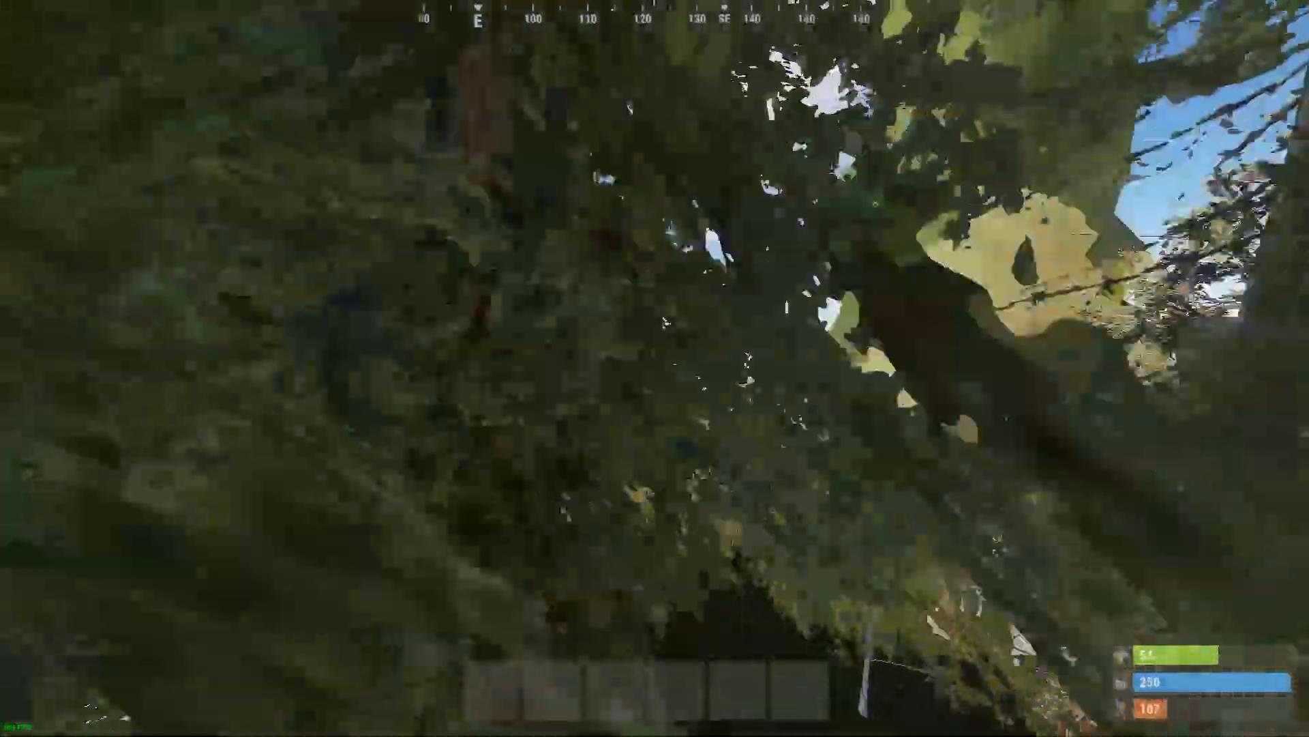
key("w")
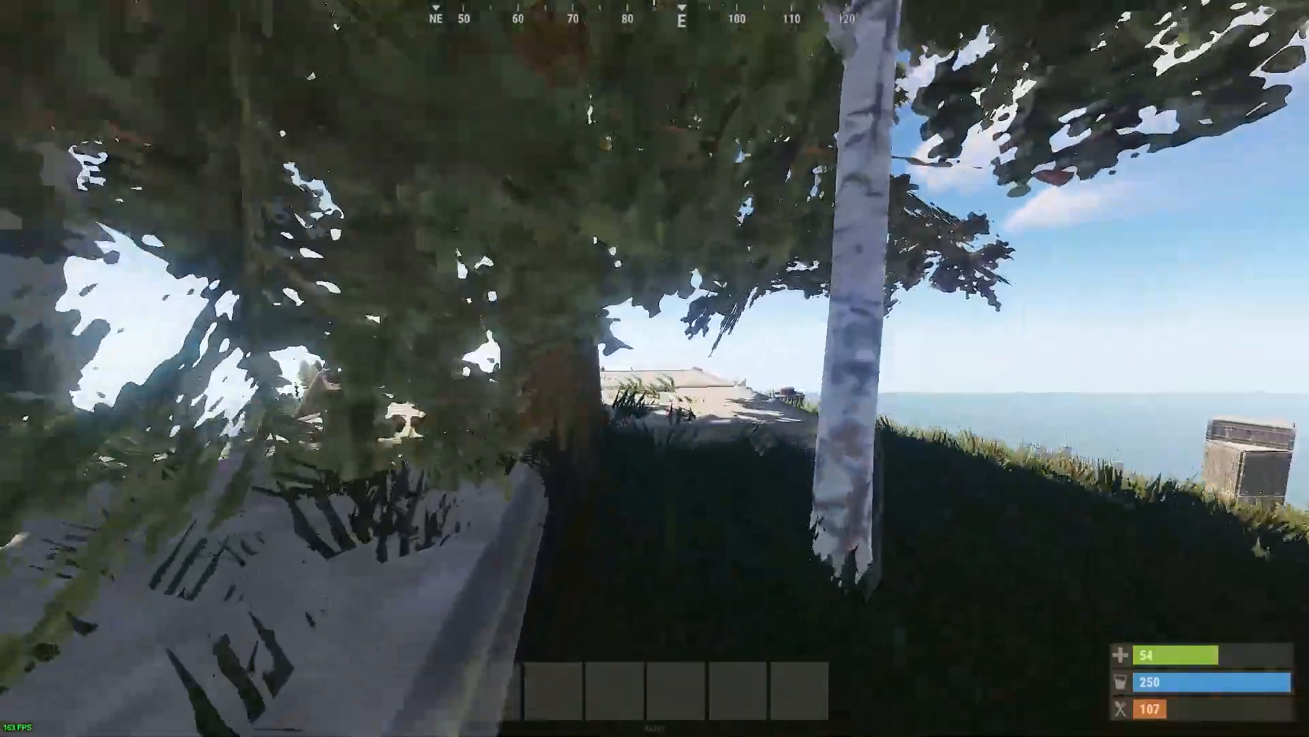
key("w")
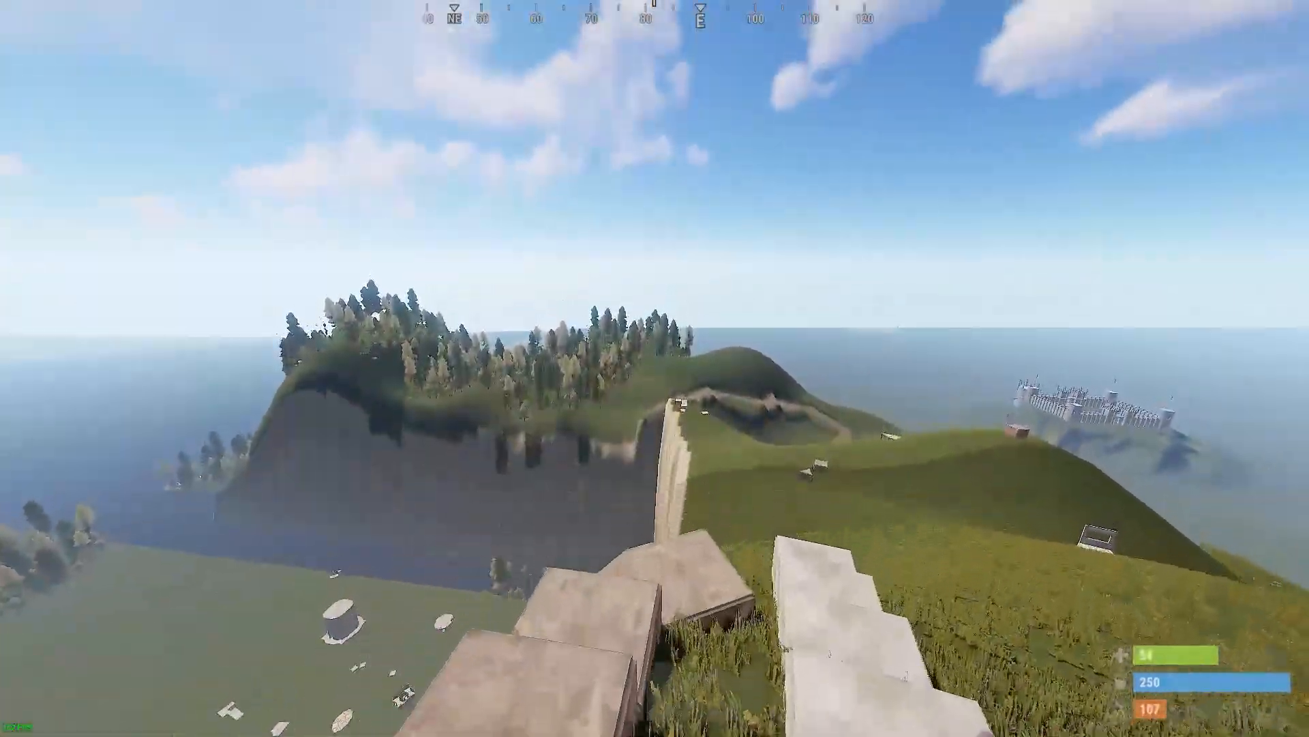
key("Escape")
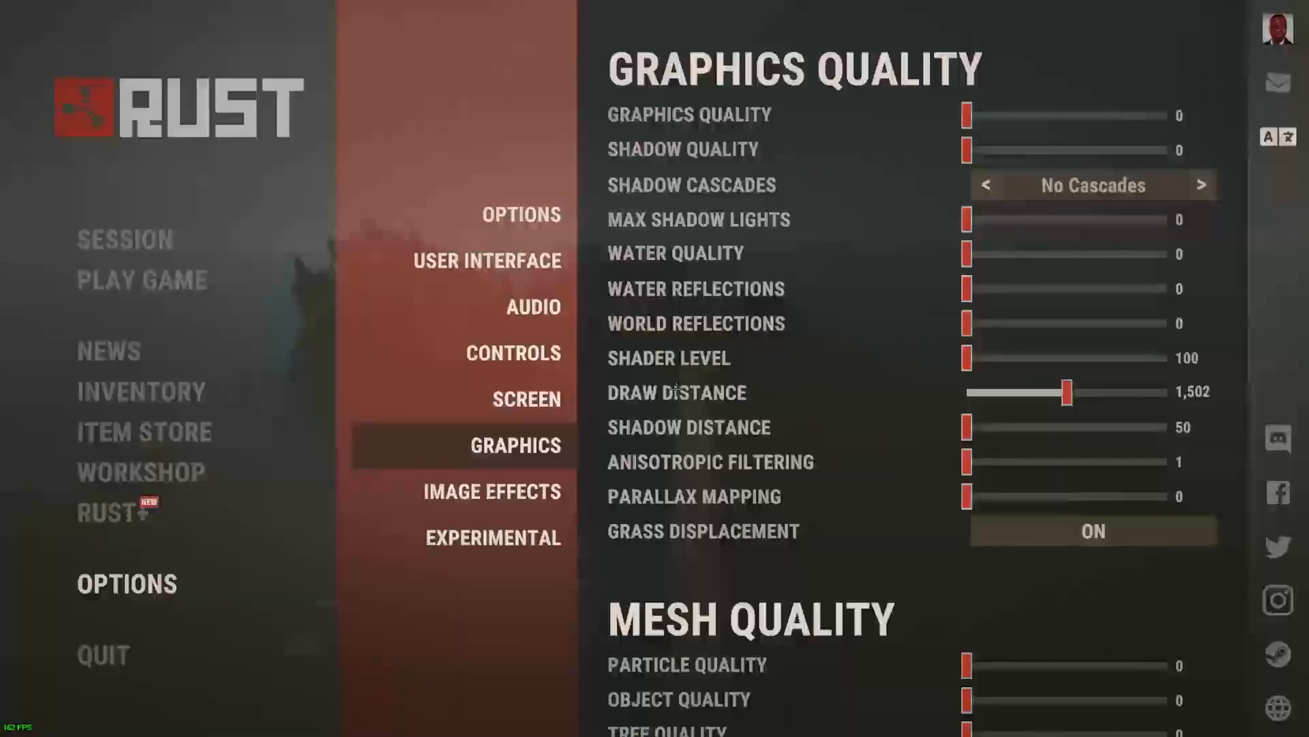
key("Escape")
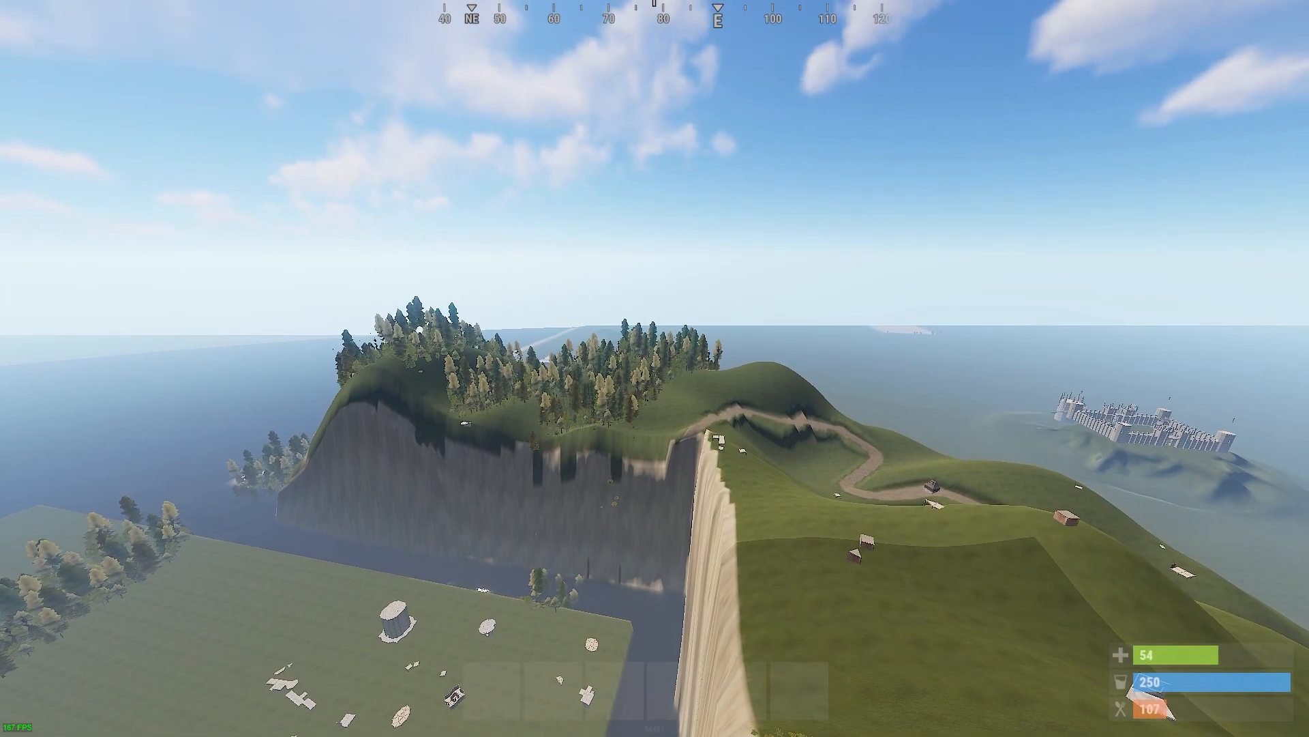
key("a")
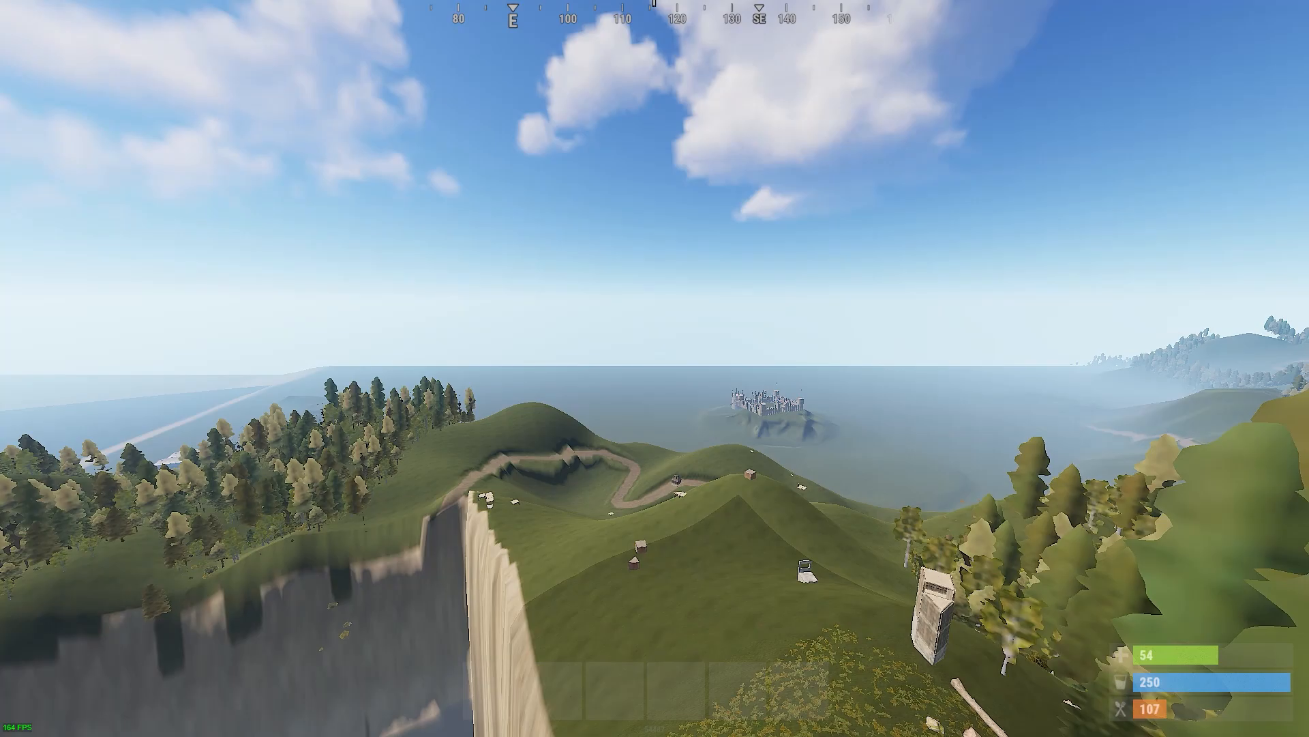
key("d")
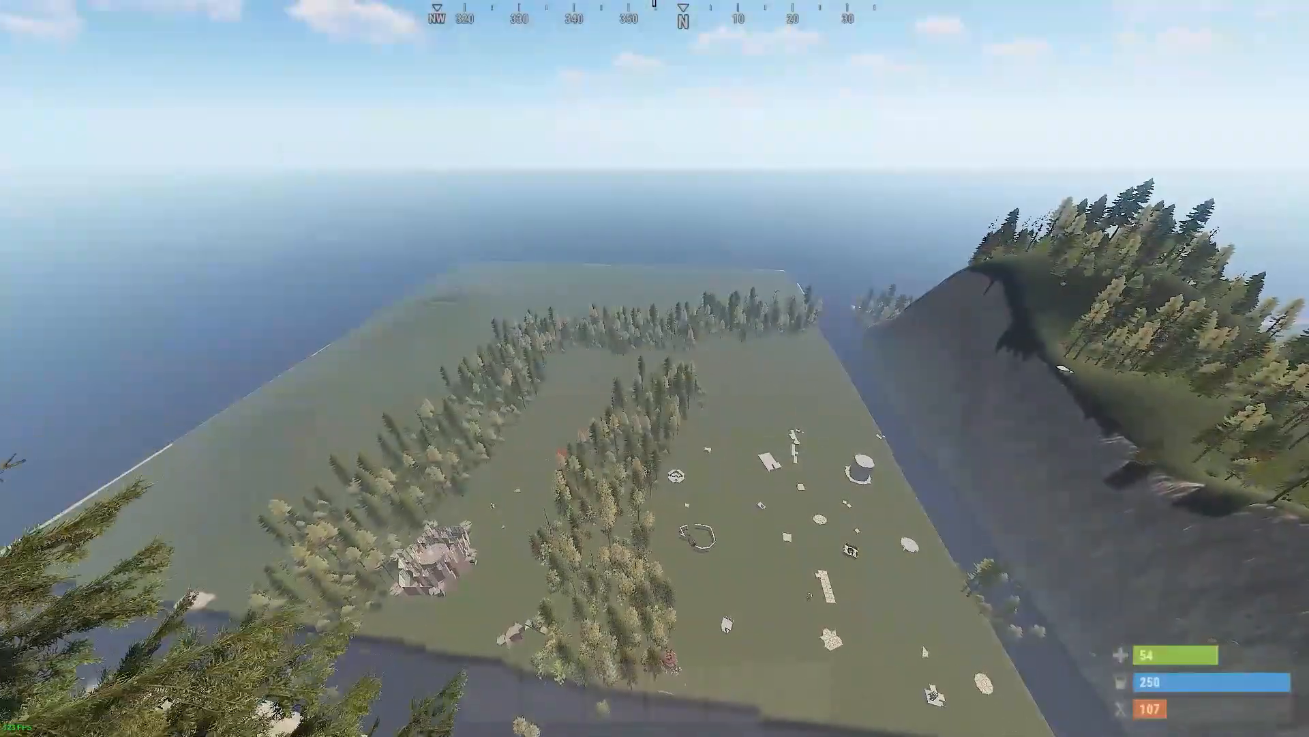
Switch to the Windows desktop, search for "settings" and open the Gaming section of Windows Settings.
key("Tab")
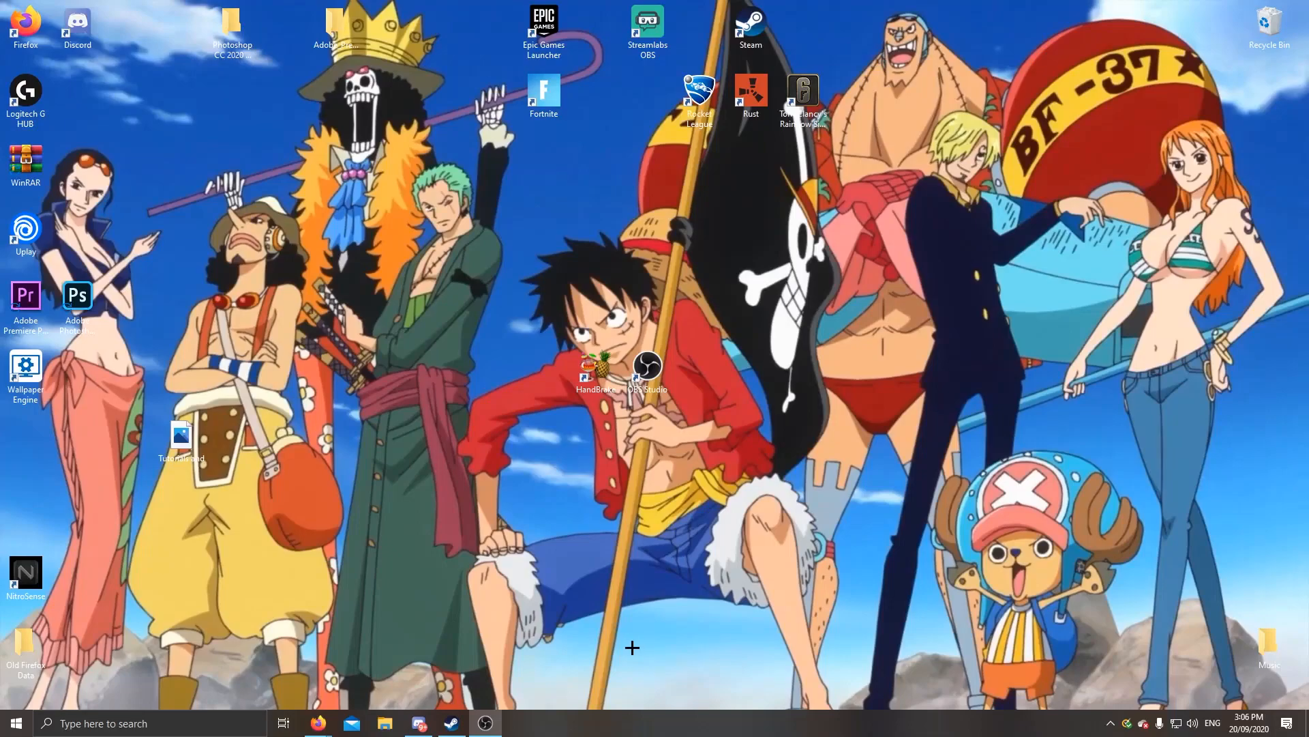
left_click(145, 722)
type("se")
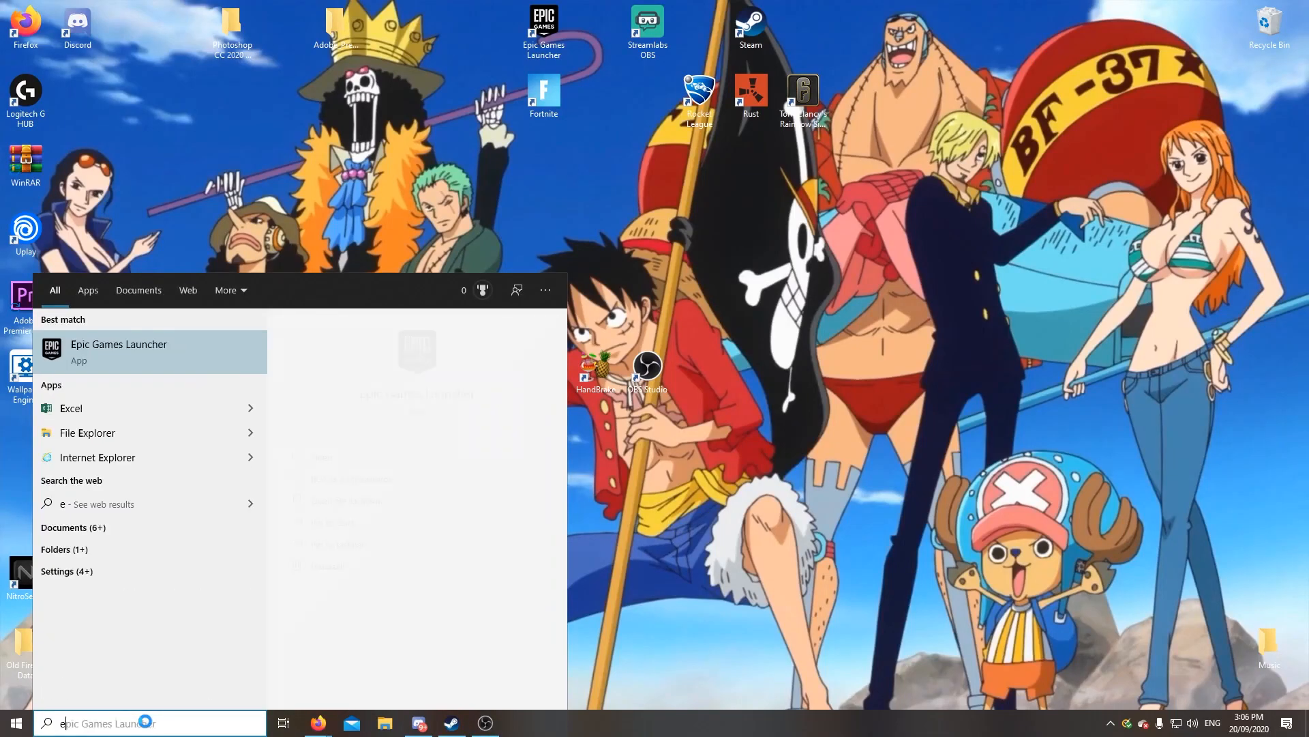
type("ttings")
key("Return")
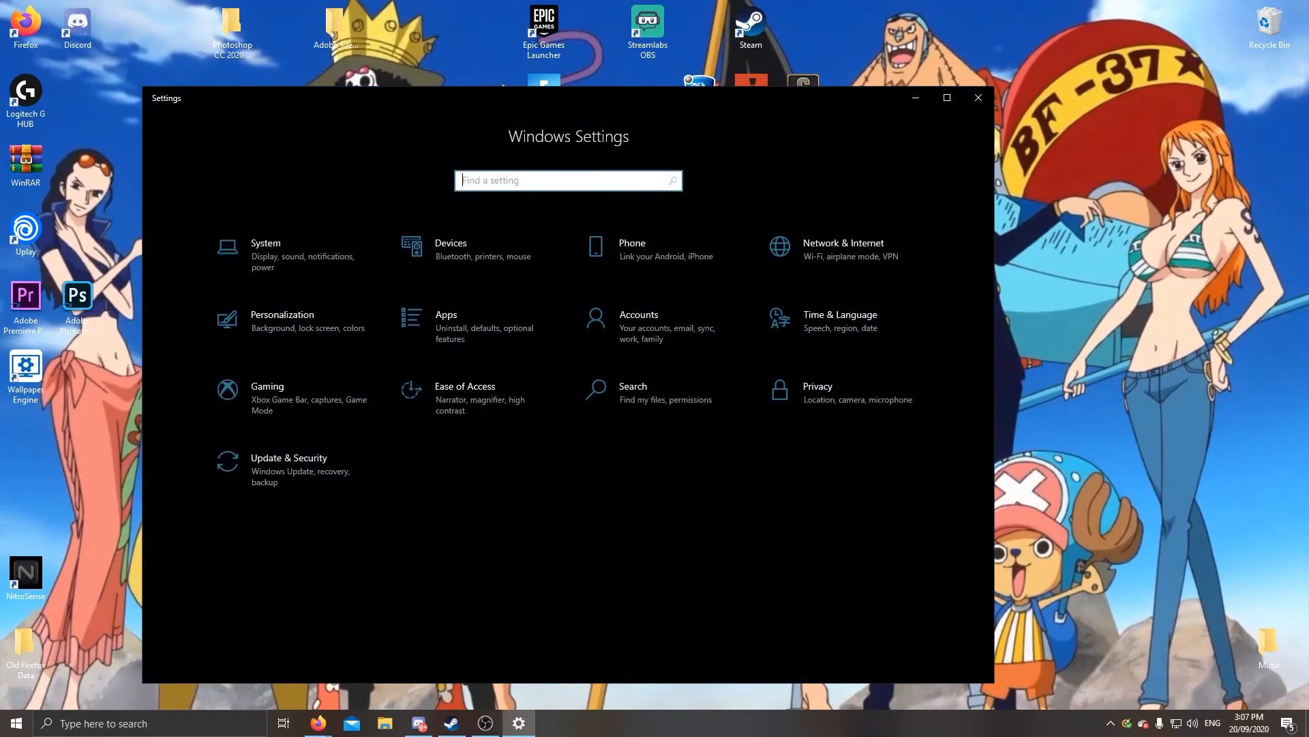
left_click(283, 414)
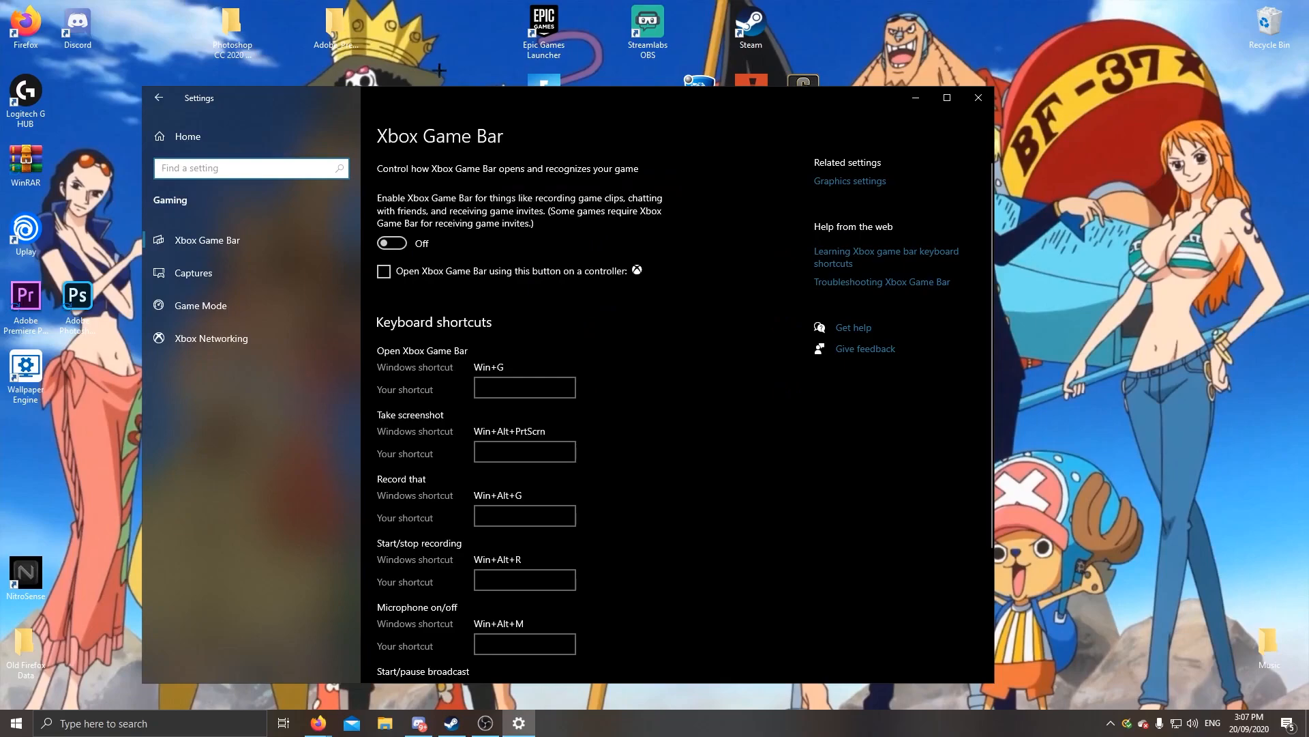
Review the Xbox Game Bar, Captures and Game Mode settings.
scroll(451, 198, "down", 5)
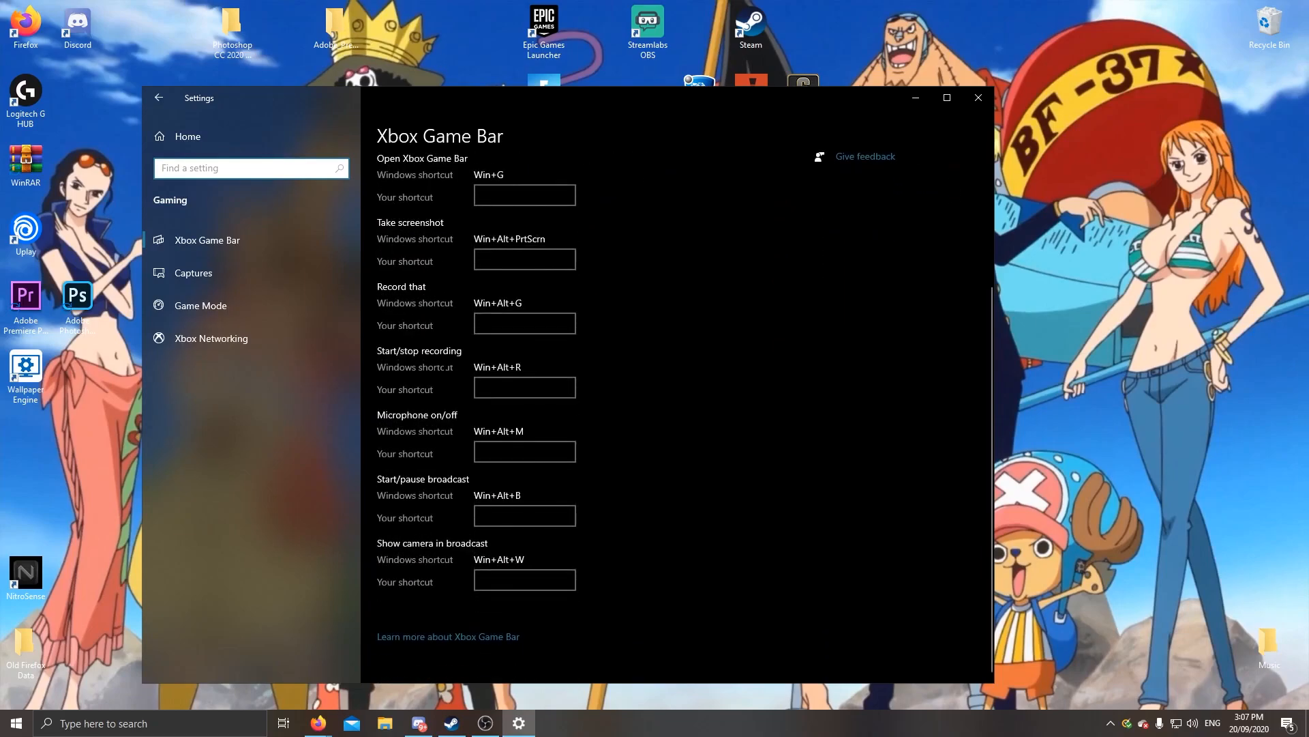
scroll(678, 409, "up", 5)
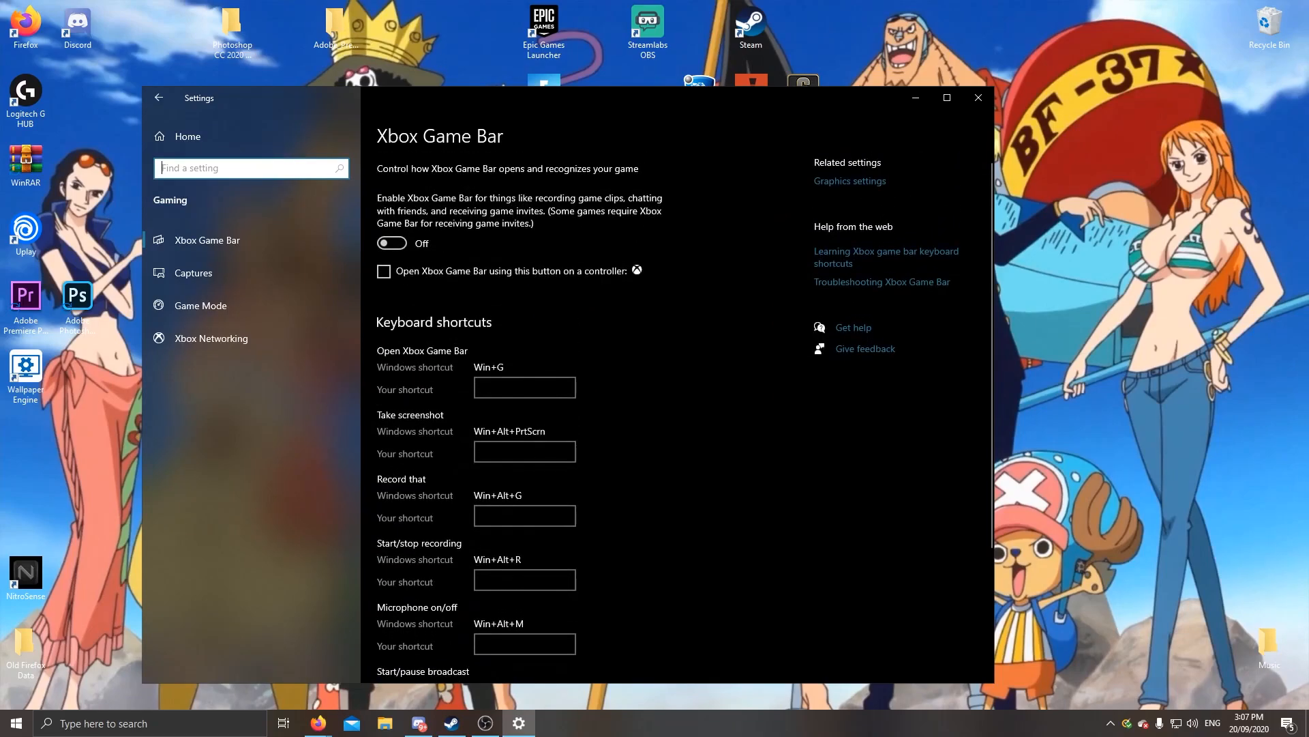
left_click(280, 272)
scroll(613, 409, "down", 3)
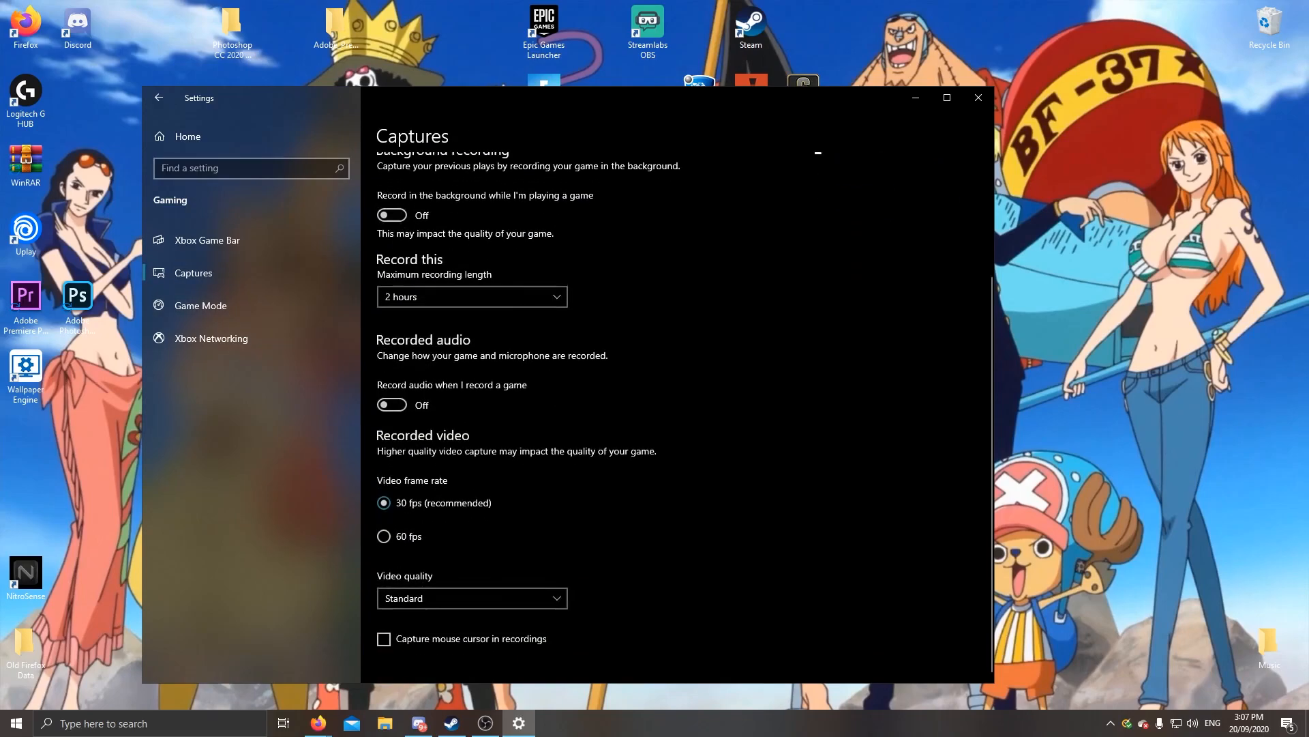
left_click(253, 302)
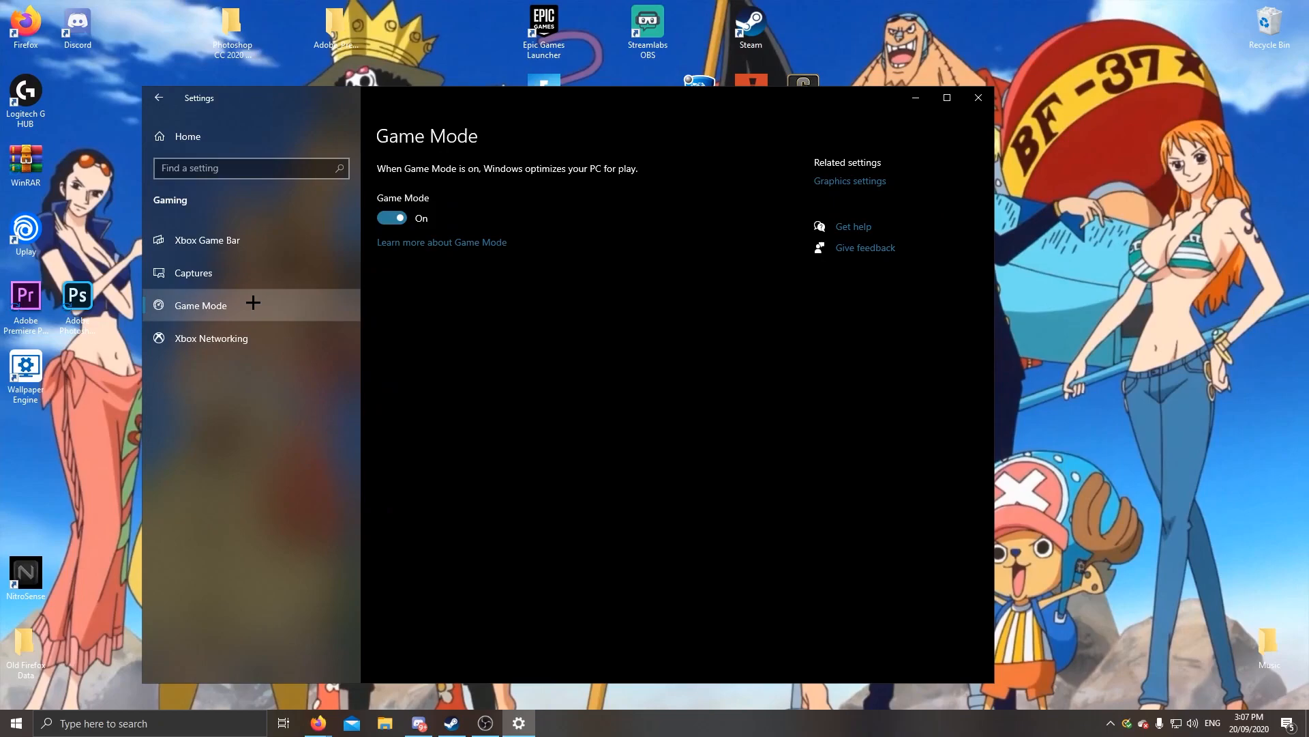
left_click(261, 249)
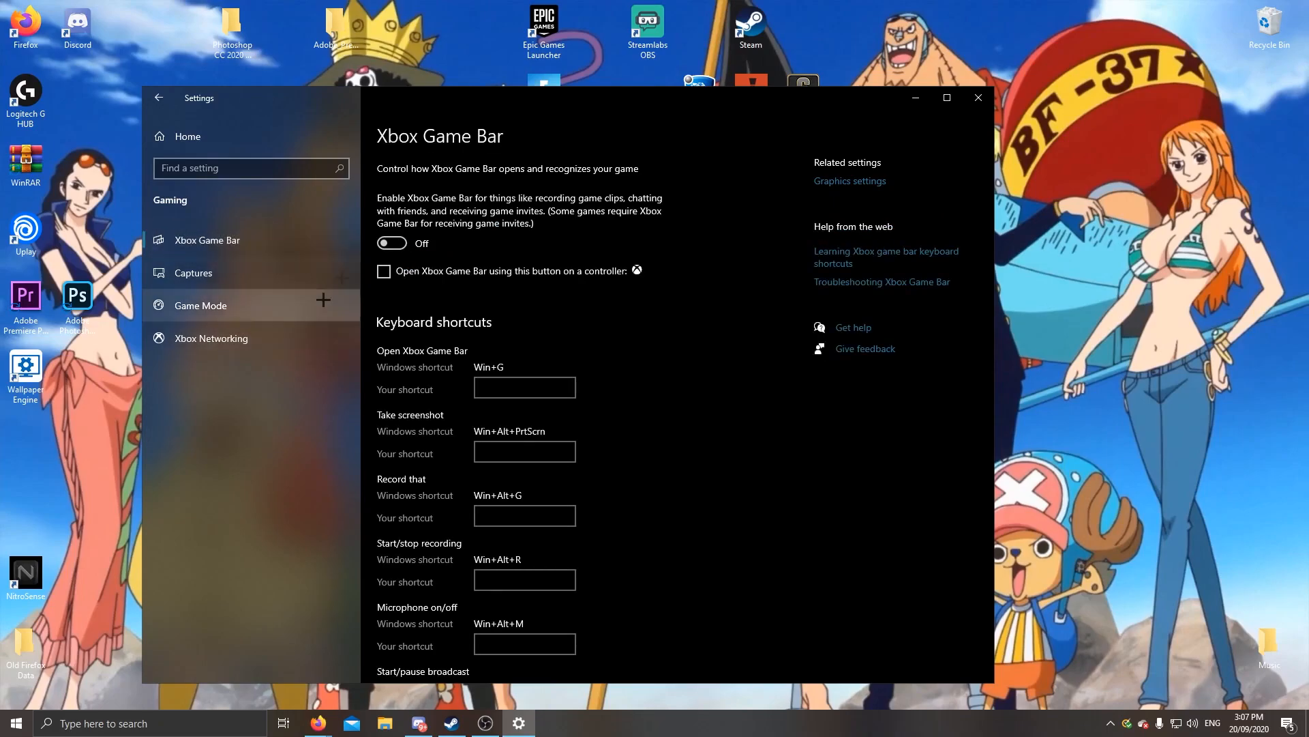
Open the related Graphics settings and browse for a desktop app in Program Files (x86) on the C: drive.
left_click(837, 182)
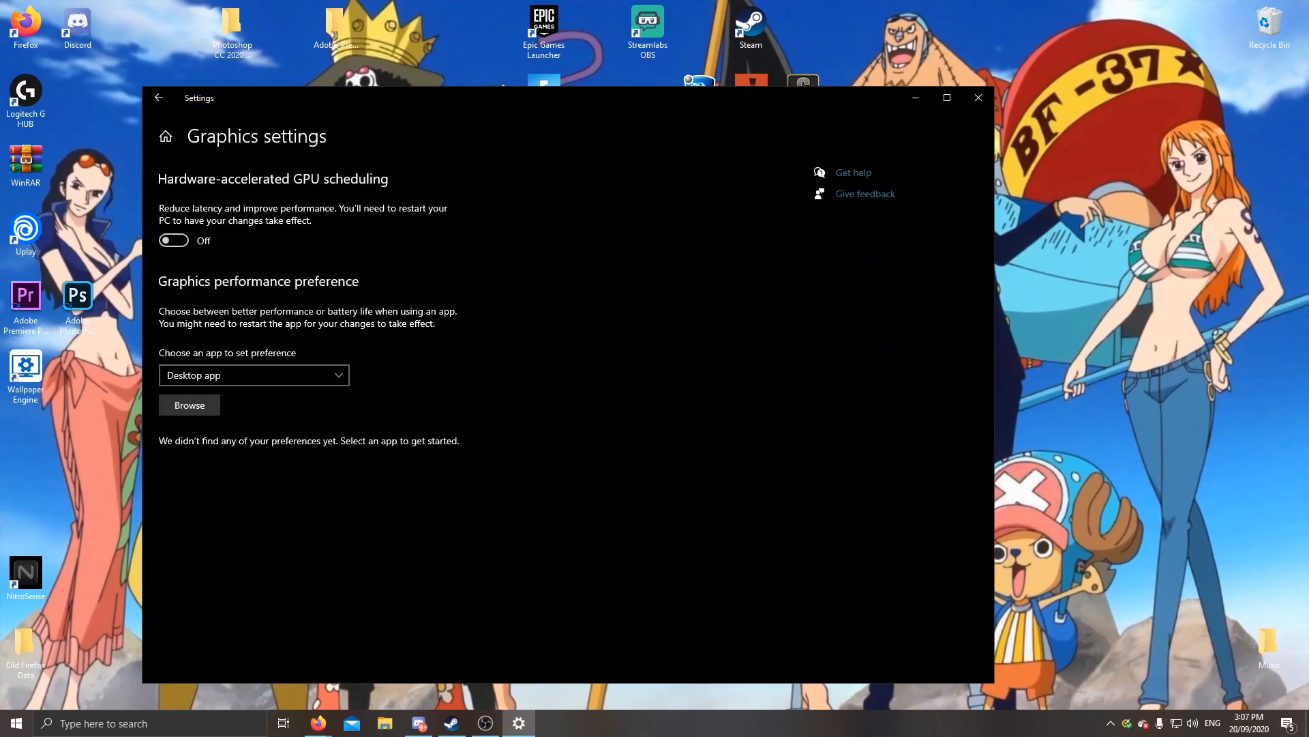
left_click(190, 405)
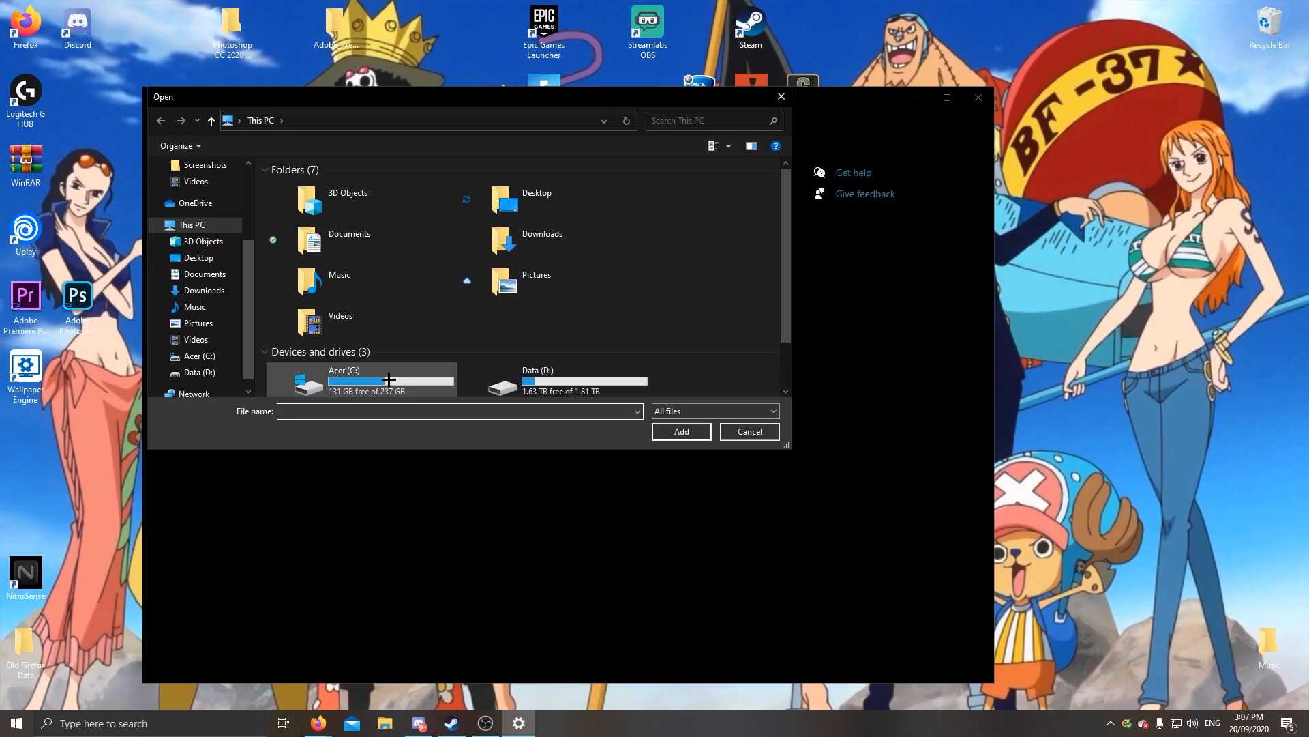
double_click(388, 379)
double_click(317, 199)
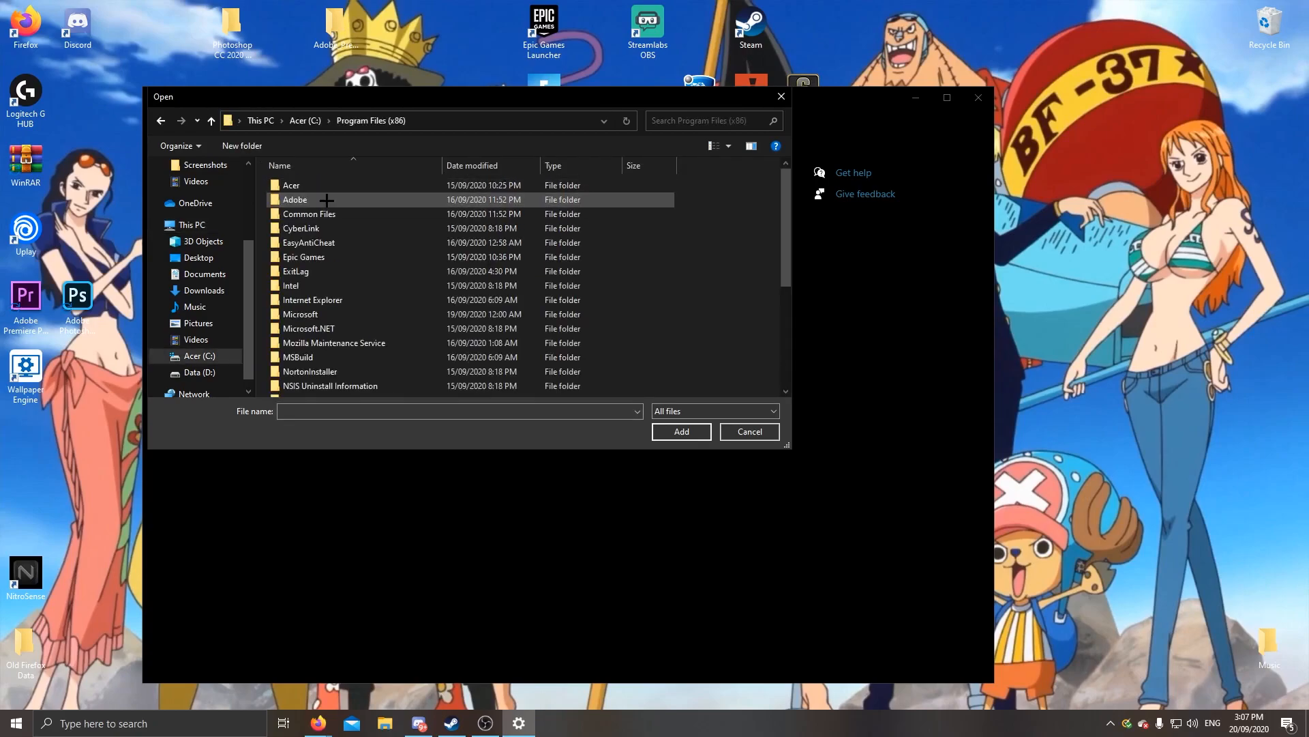
scroll(341, 251, "down", 6)
scroll(347, 253, "up", 3)
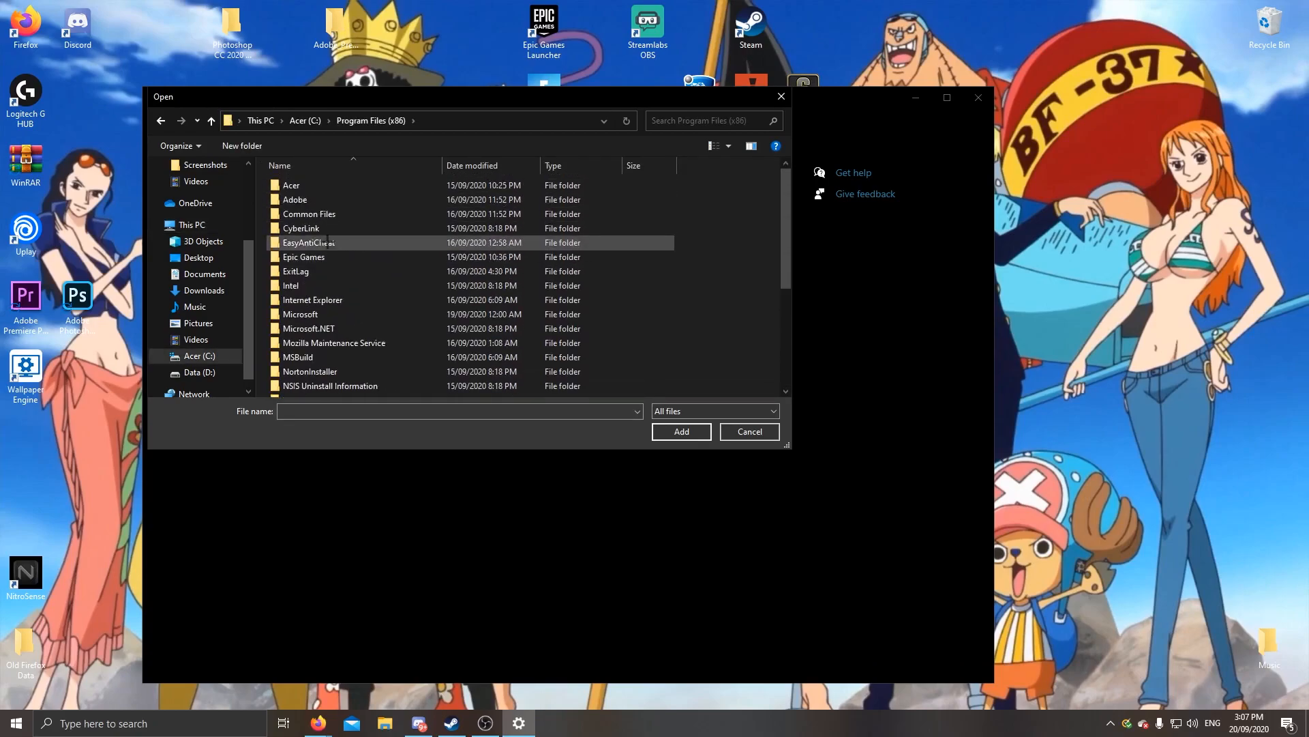
Switch to Steam and open the local installation folder of Rust from the game's properties.
key("alt+Tab")
right_click(220, 445)
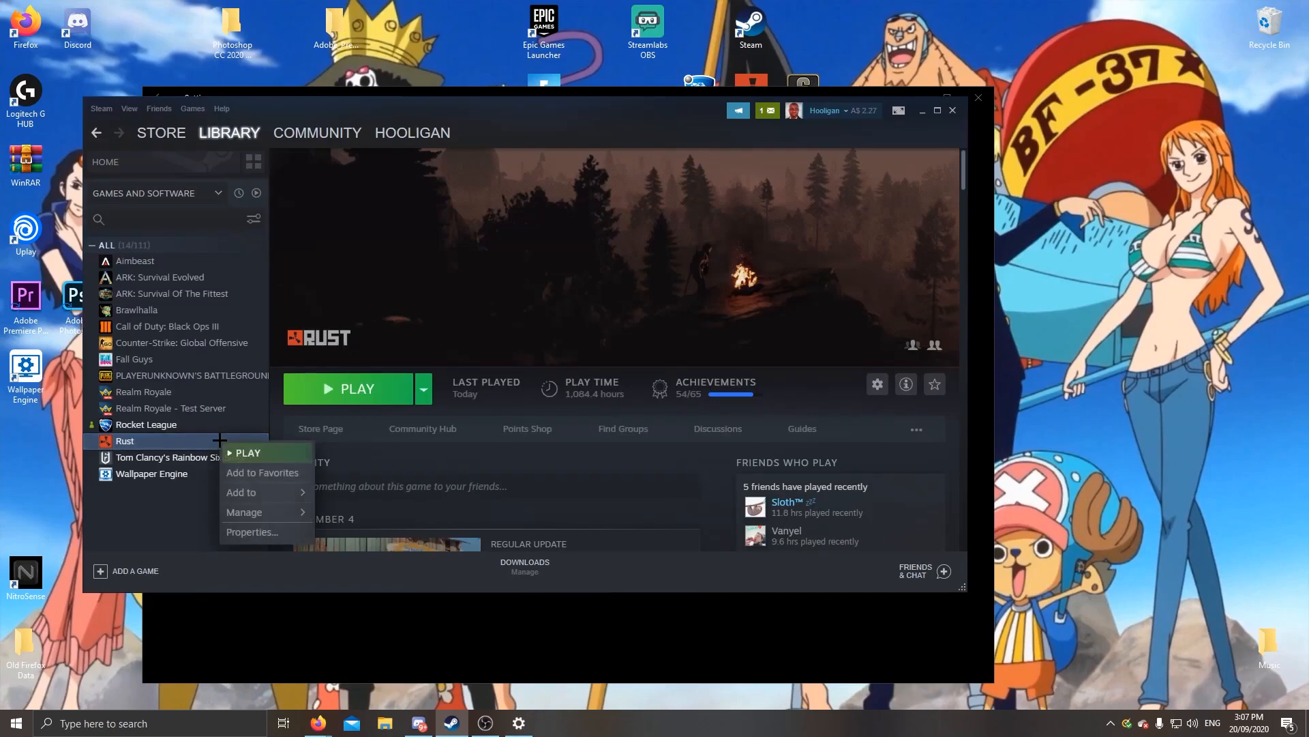
left_click(191, 448)
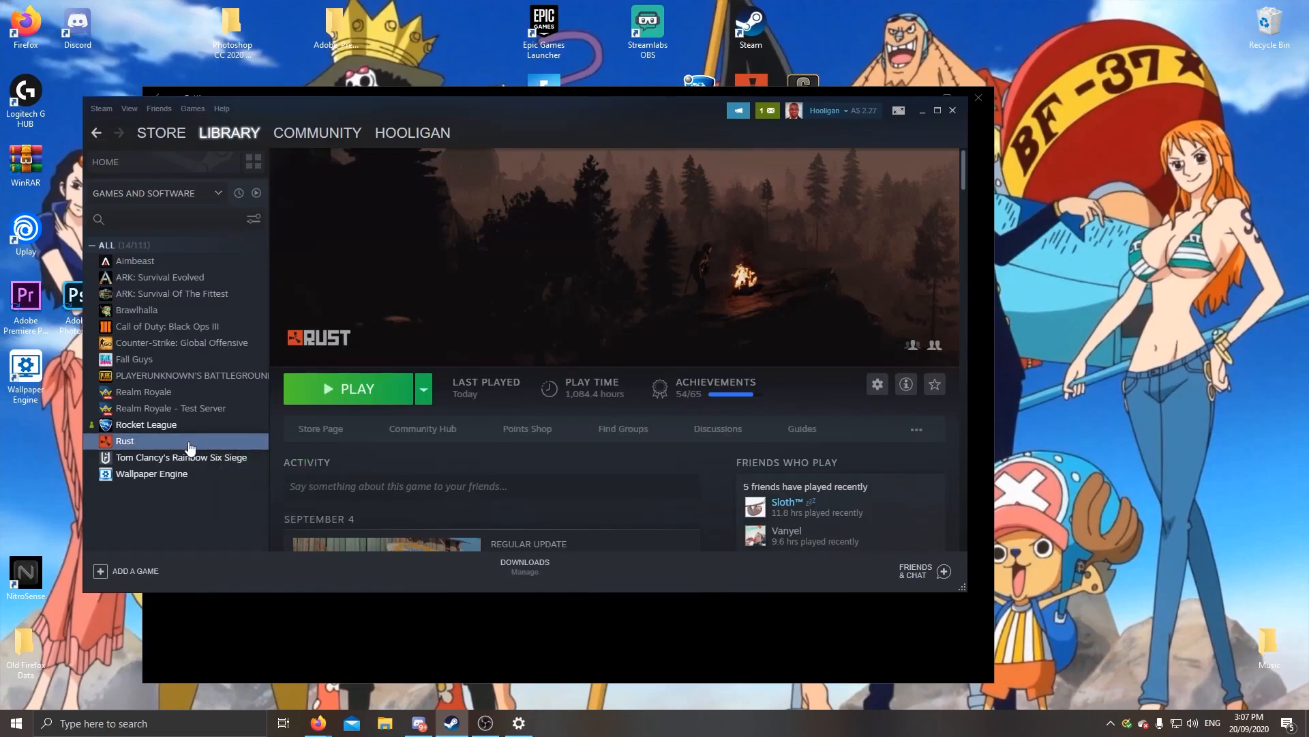
right_click(191, 449)
left_click(232, 534)
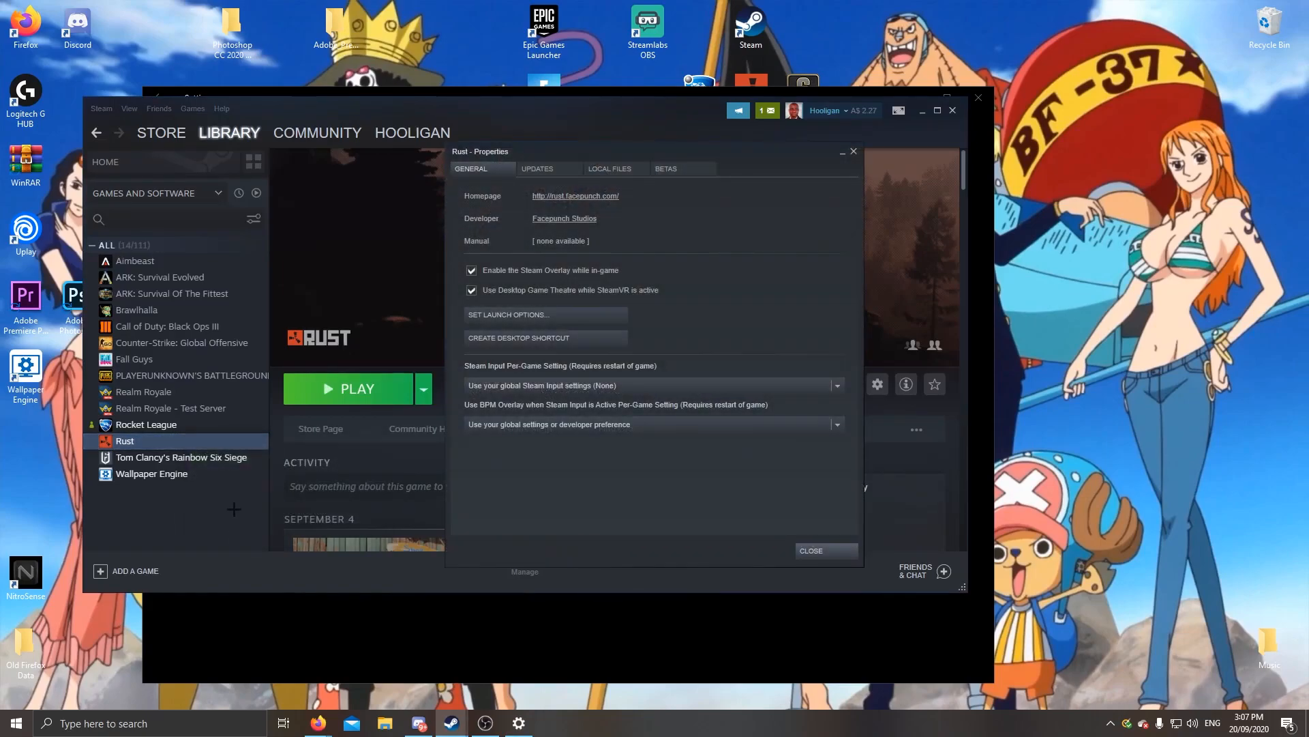
left_click(588, 171)
left_click(564, 221)
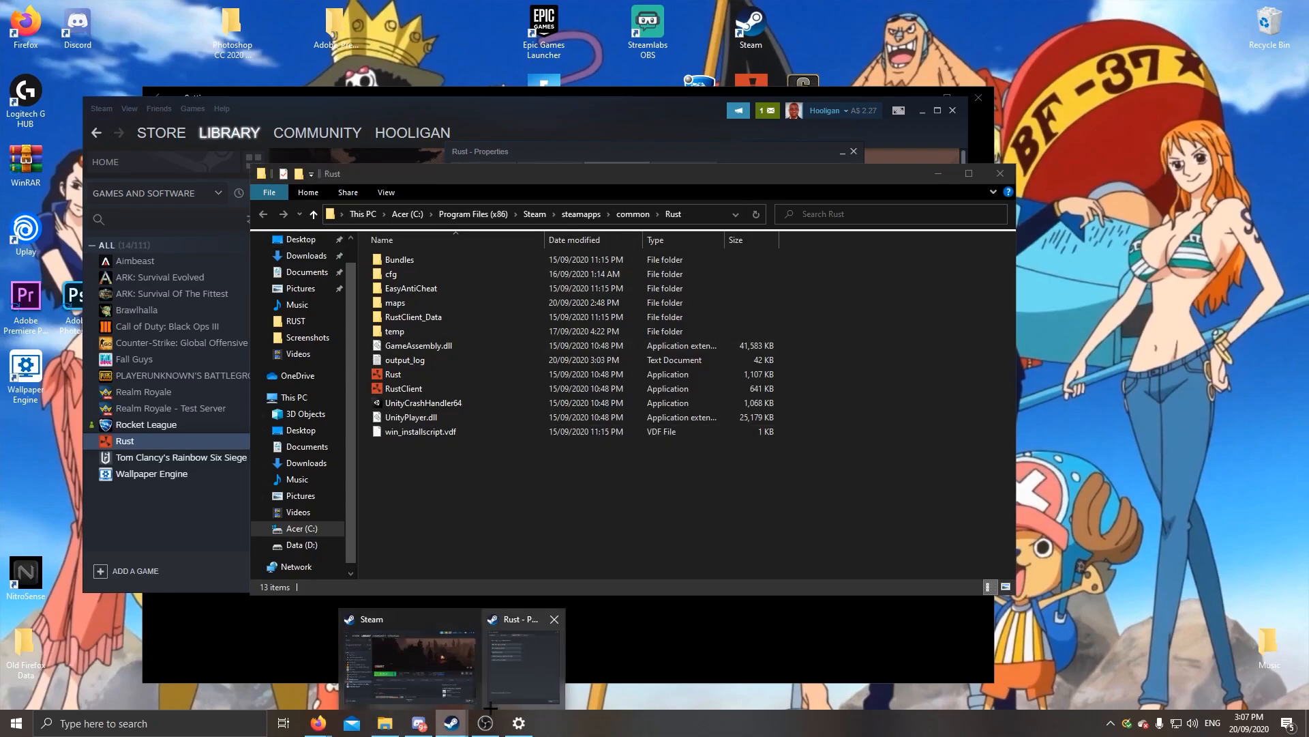
Return to the Windows Graphics settings, minimize the Rust folder window and start browsing for a desktop app.
left_click(519, 723)
left_click_drag(478, 98, 997, 118)
left_click_drag(369, 143, 303, 137)
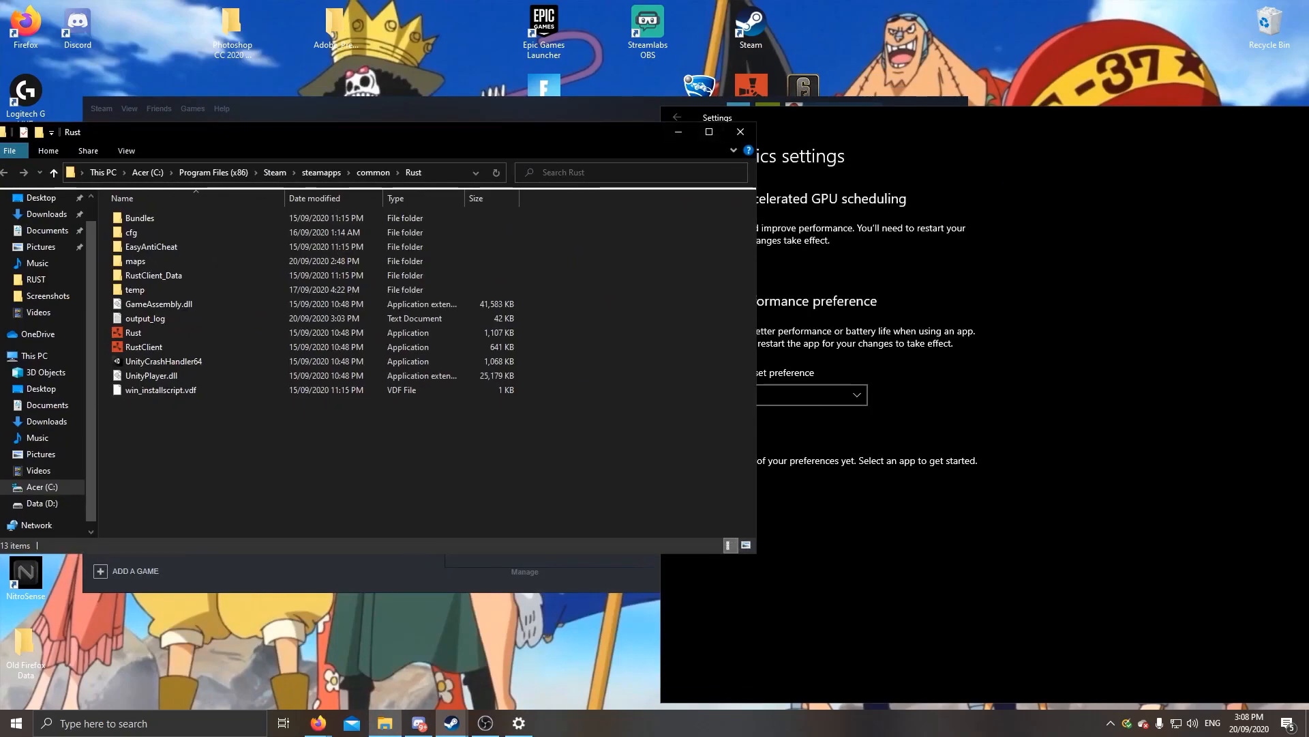
left_click_drag(589, 137, 601, 79)
left_click(679, 132)
left_click_drag(821, 121, 386, 68)
left_click(272, 371)
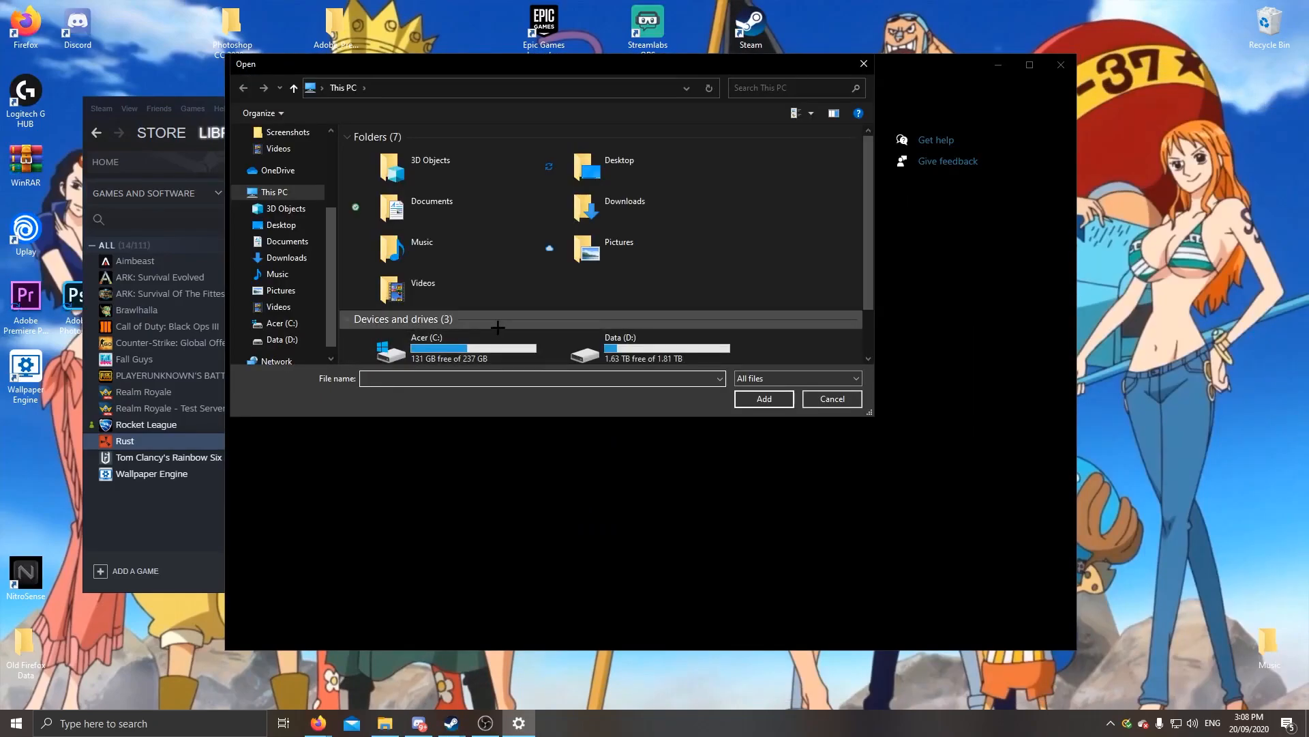
Add the Rust application from C:\Program Files (x86)\Steam\steamapps\common\Rust to the graphics performance preference list.
double_click(483, 337)
double_click(428, 166)
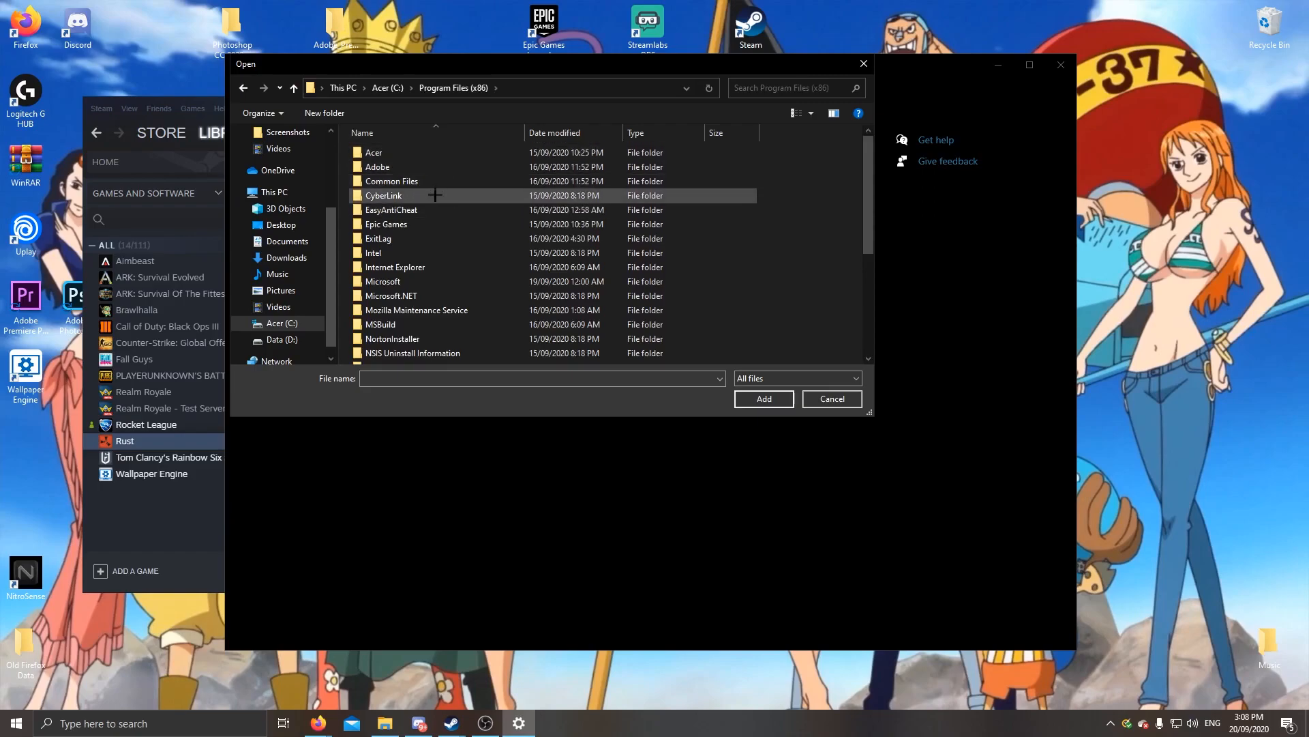
scroll(441, 244, "down", 3)
double_click(409, 256)
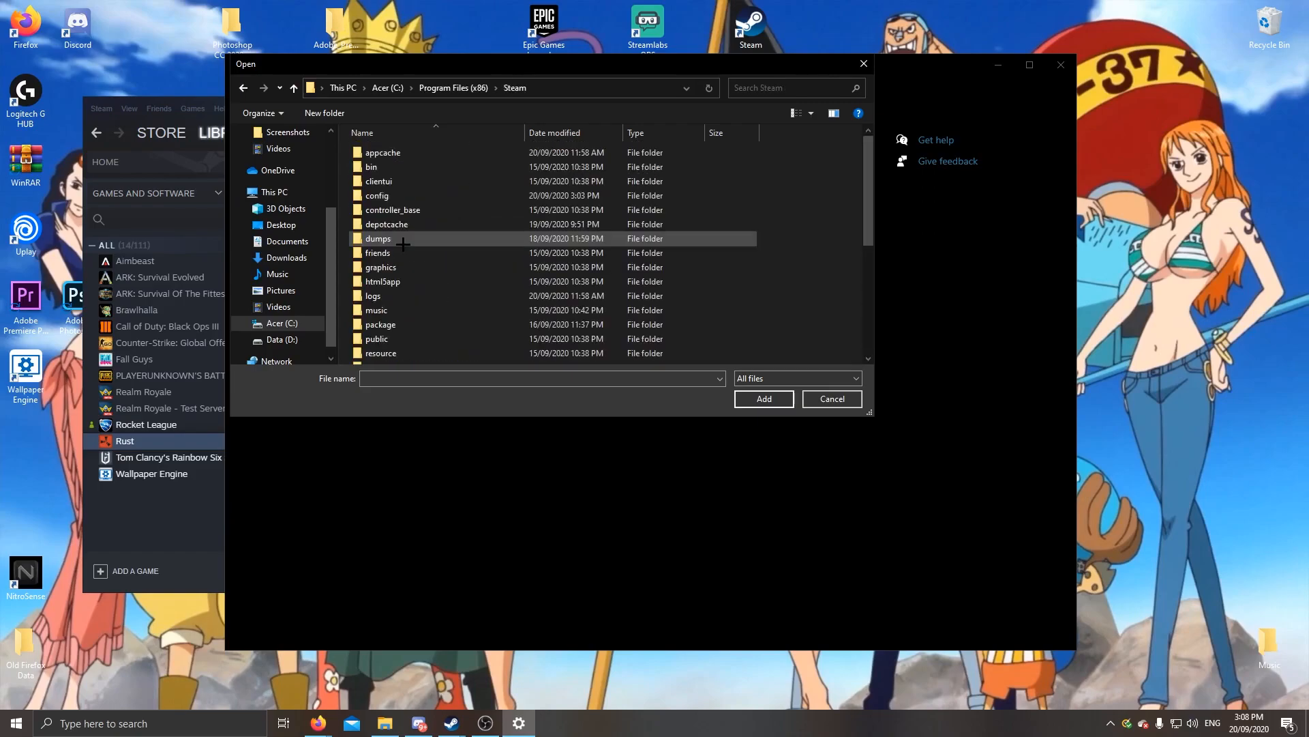
scroll(381, 144, "down", 3)
double_click(412, 289)
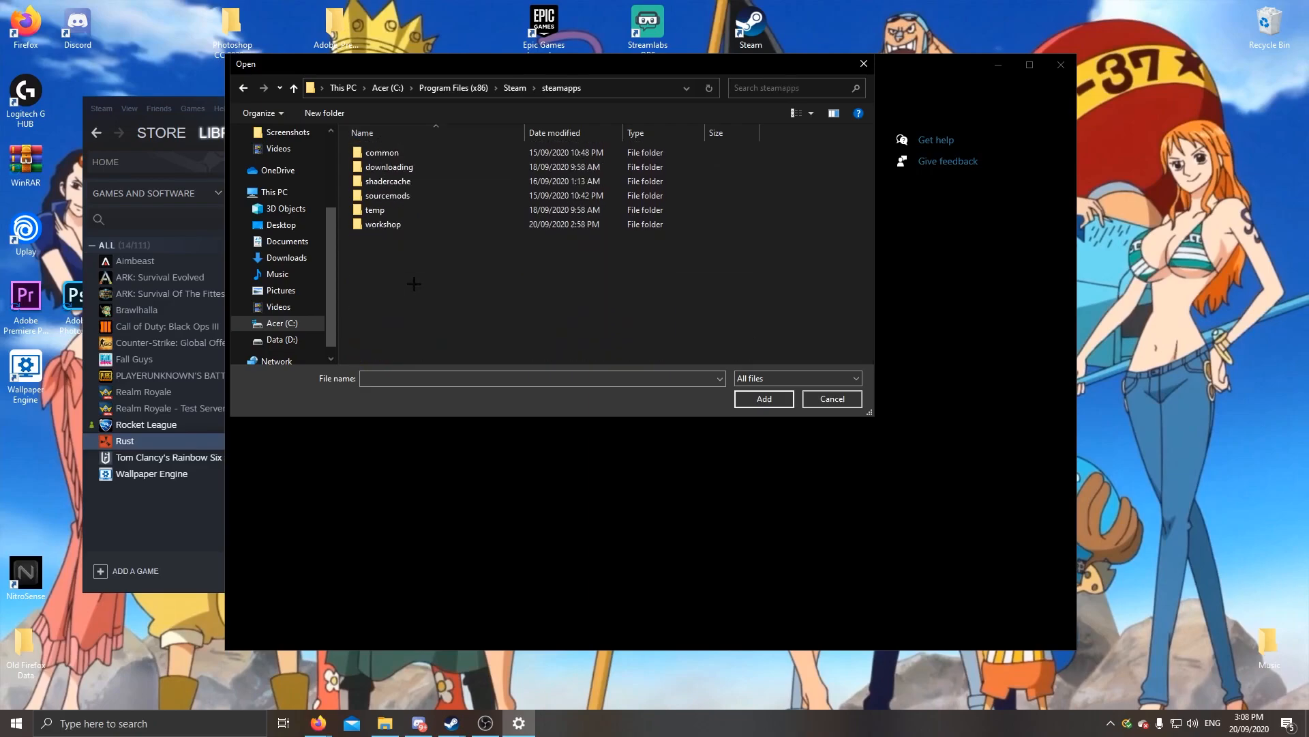
double_click(409, 153)
double_click(410, 167)
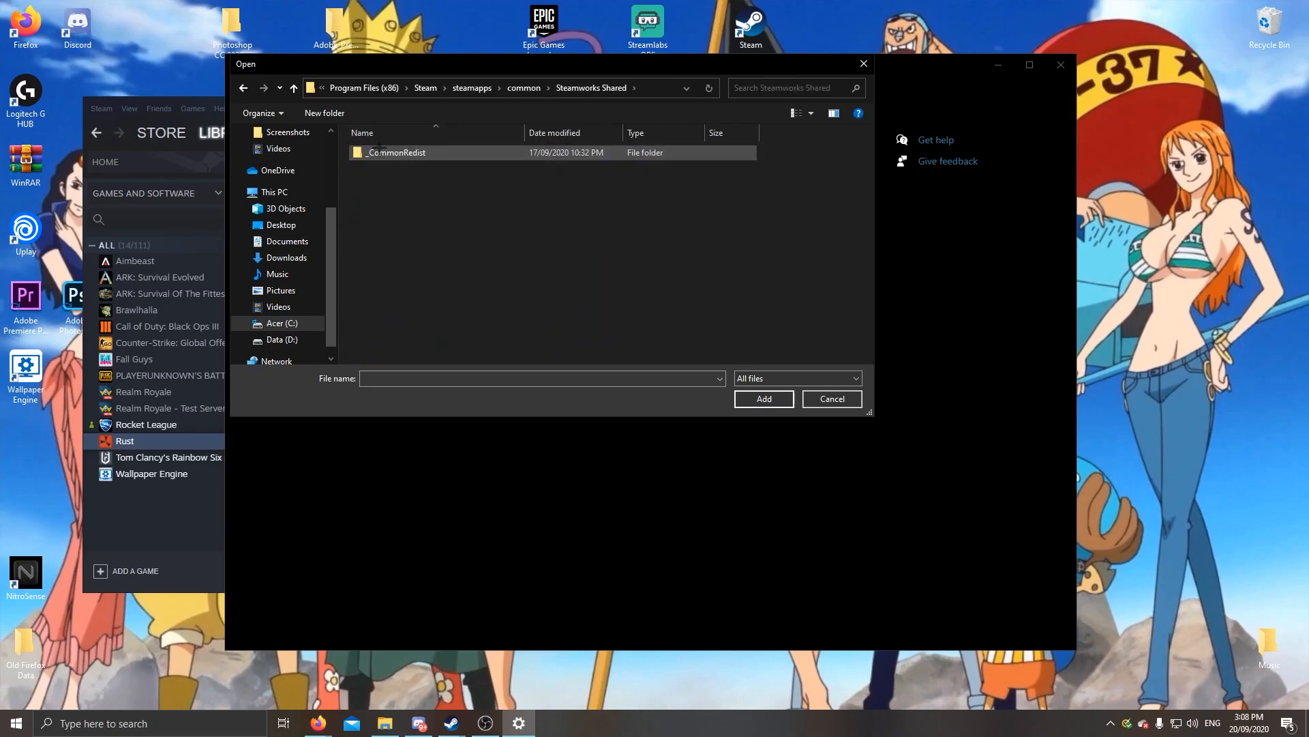
left_click(242, 87)
double_click(410, 152)
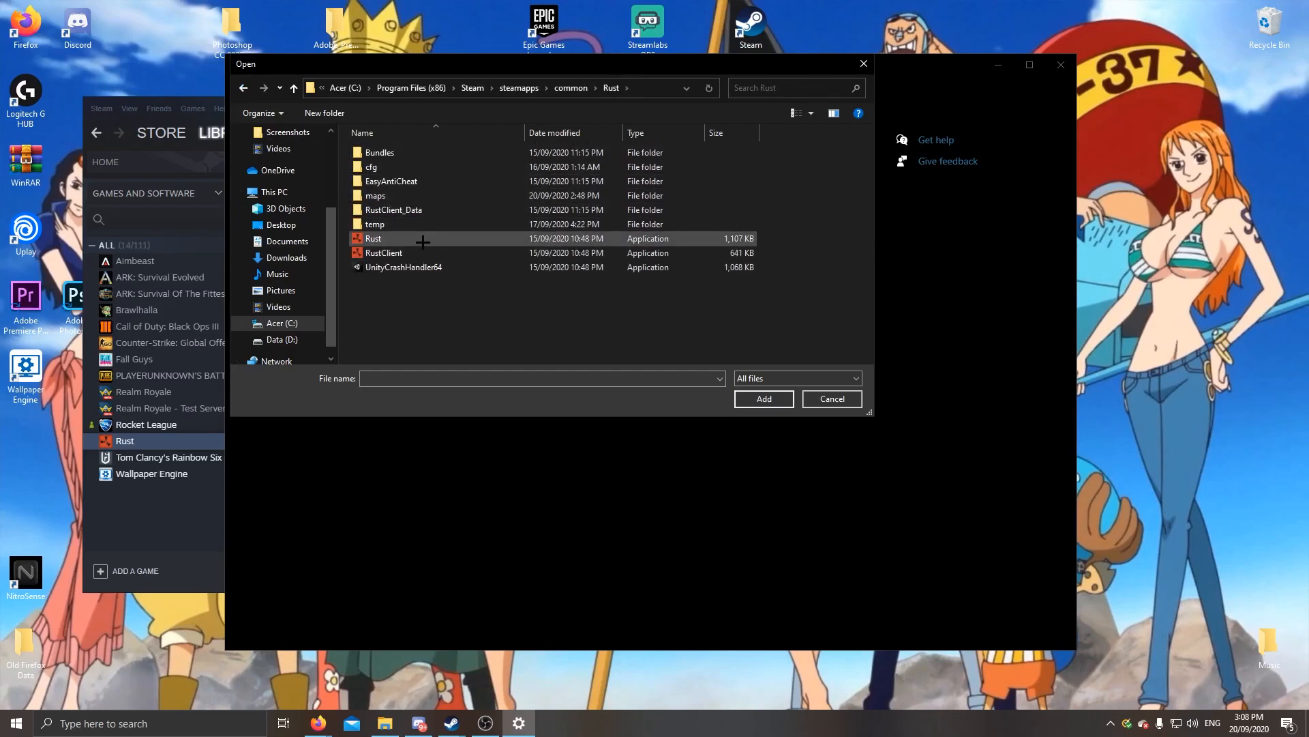
left_click(424, 241)
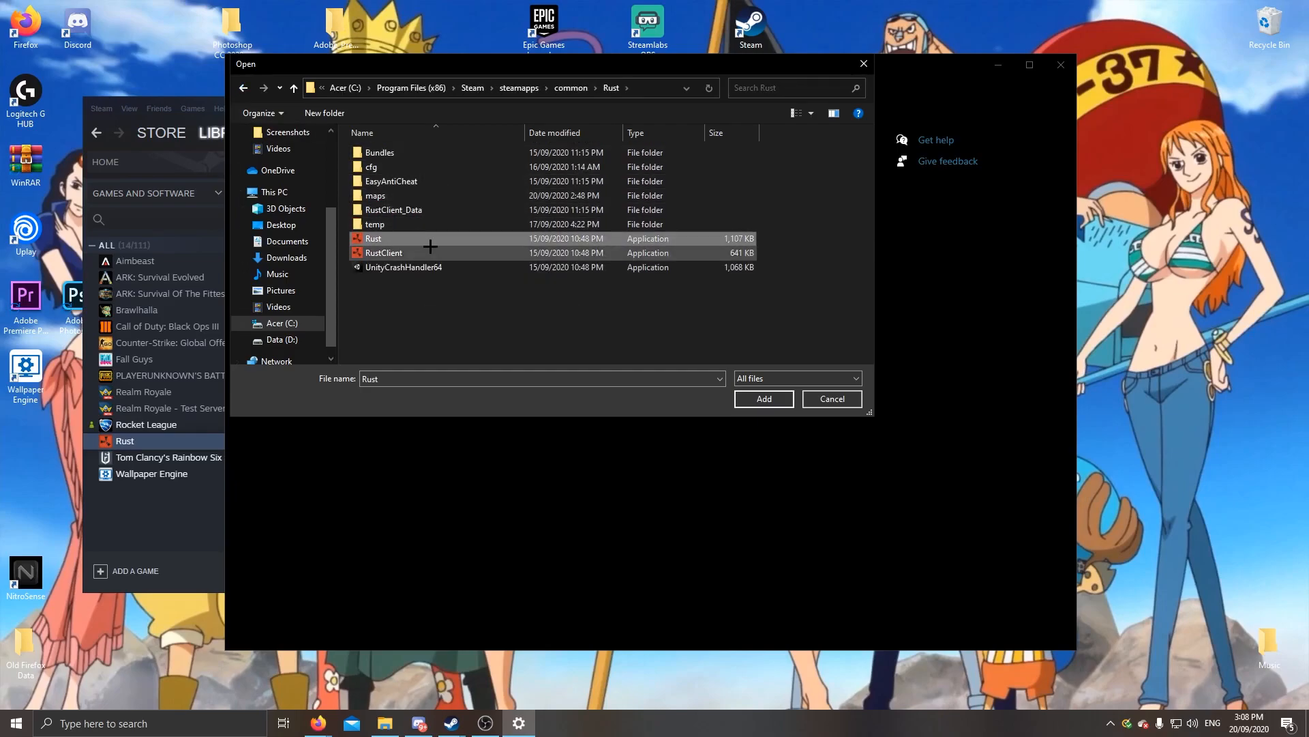
key("Return")
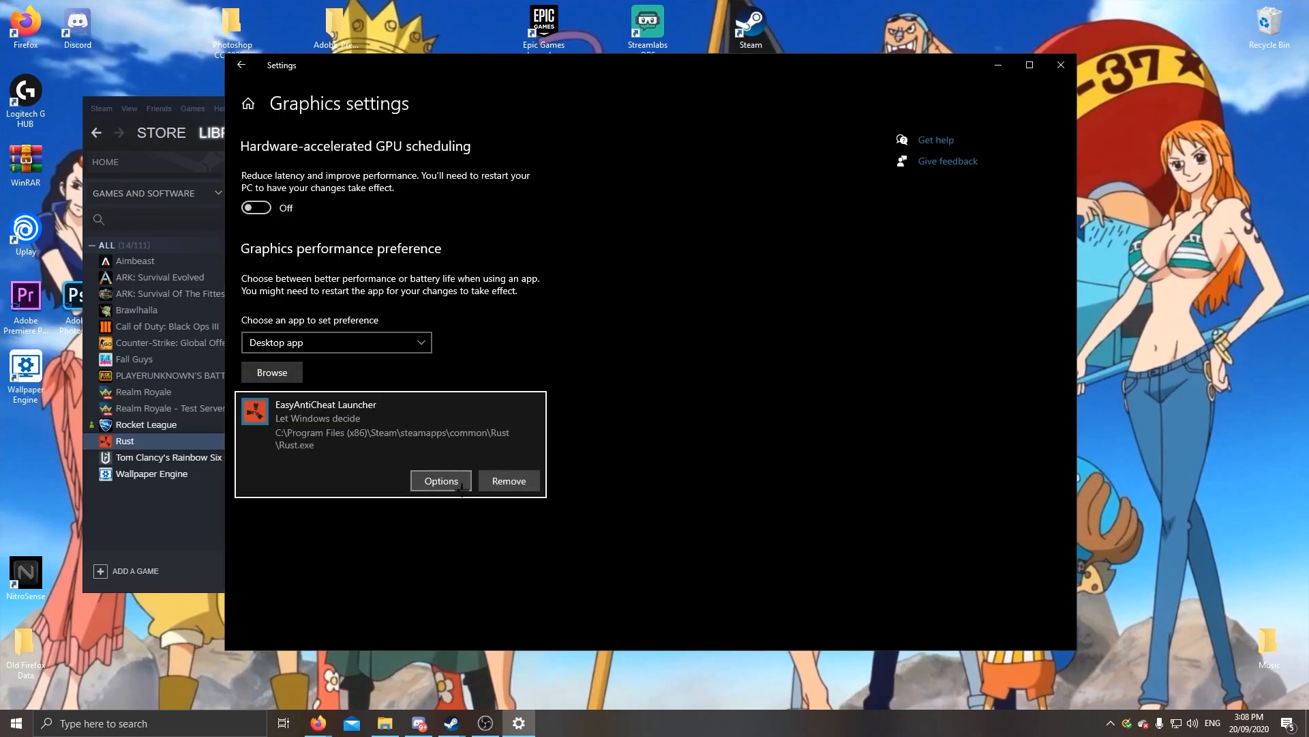
Set the graphics preference of the added Rust.exe entry to High performance and save it.
left_click(464, 483)
left_click(535, 383)
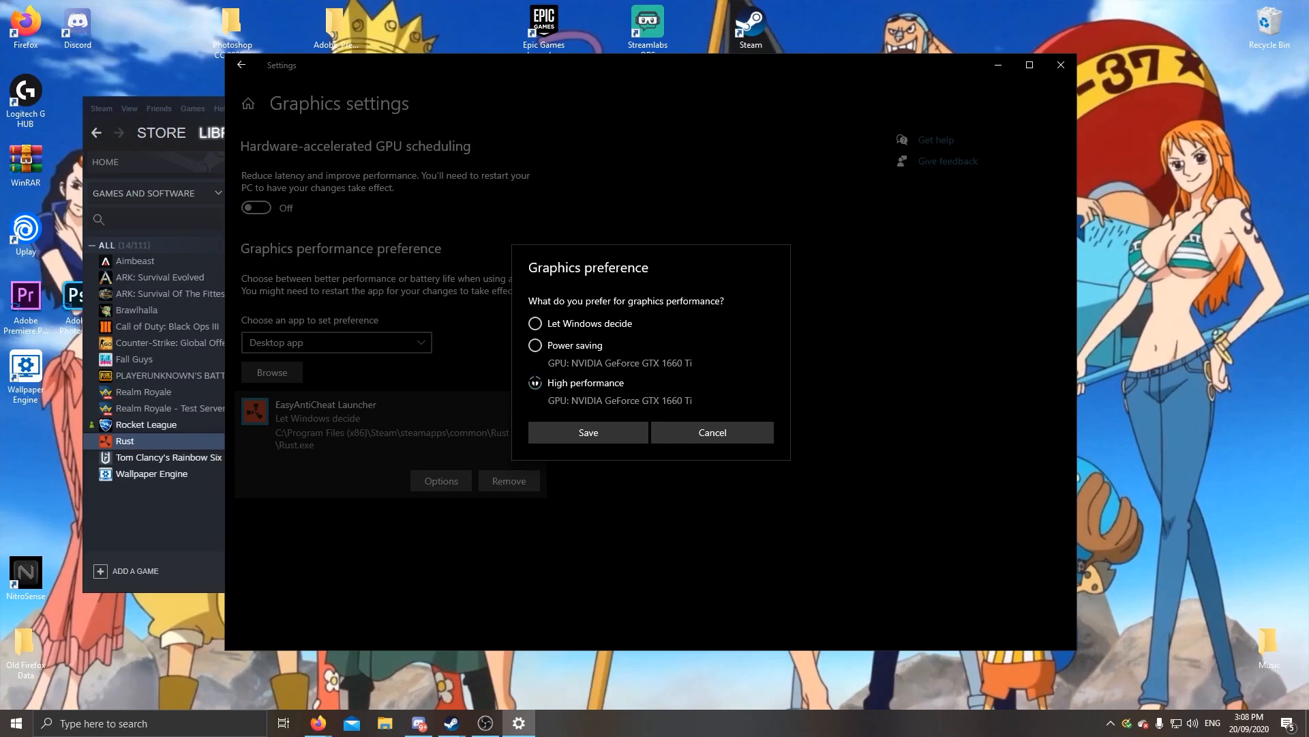
left_click(588, 432)
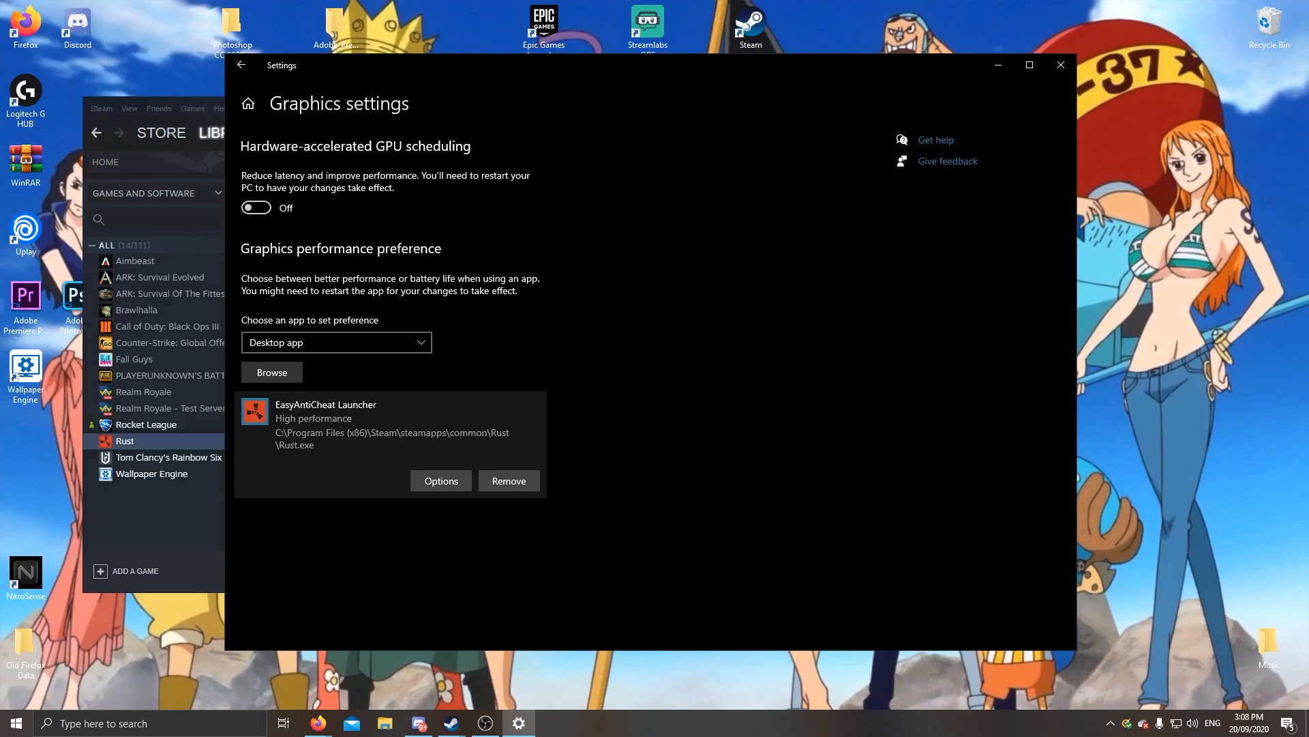
Close the Settings window, the Rust properties window and Steam.
left_click(1061, 65)
left_click(862, 143)
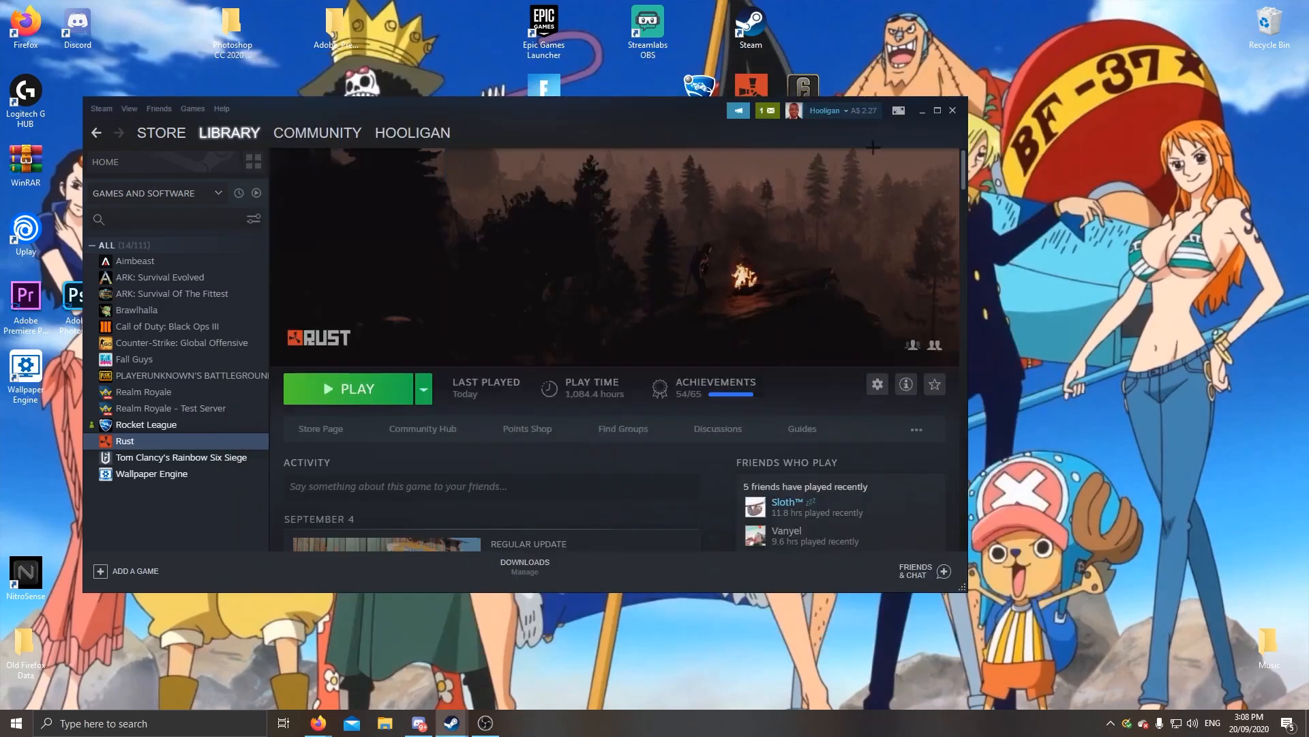
left_click(953, 110)
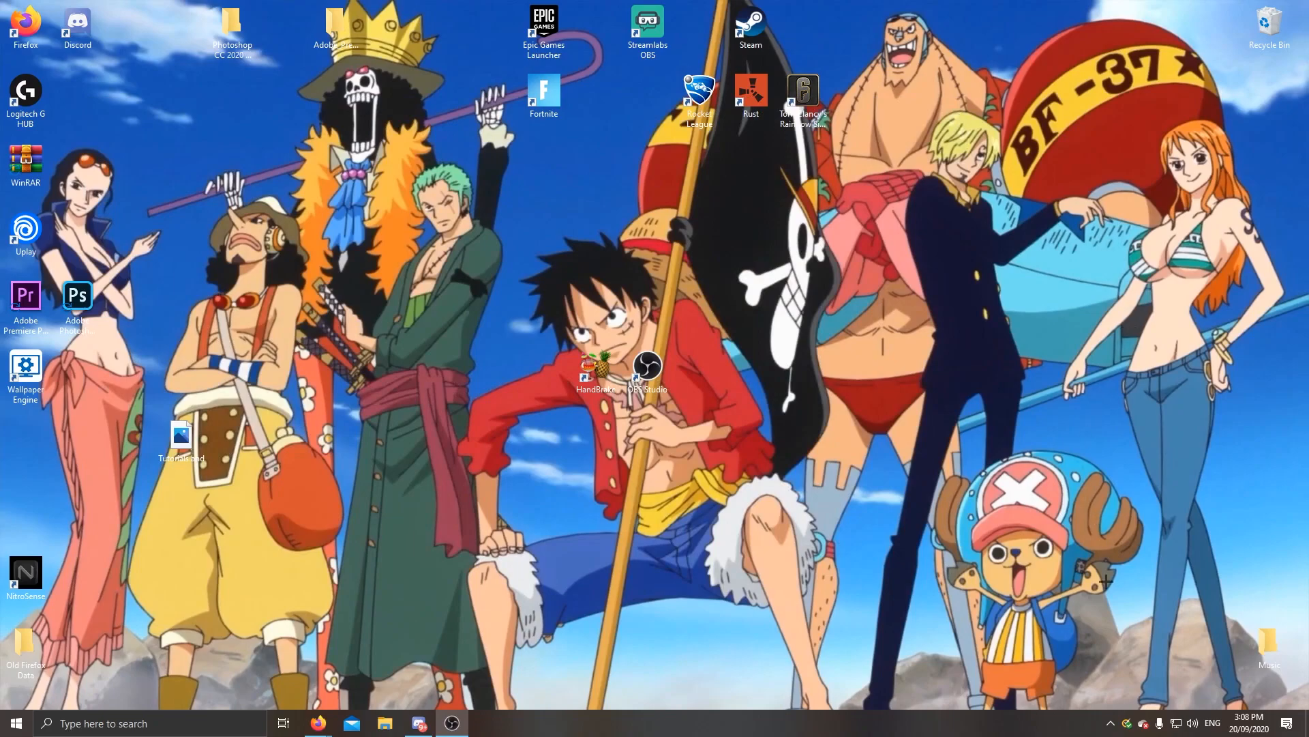
Search for Control Panel and open the advanced system settings from its System page under System and Security.
left_click(158, 719)
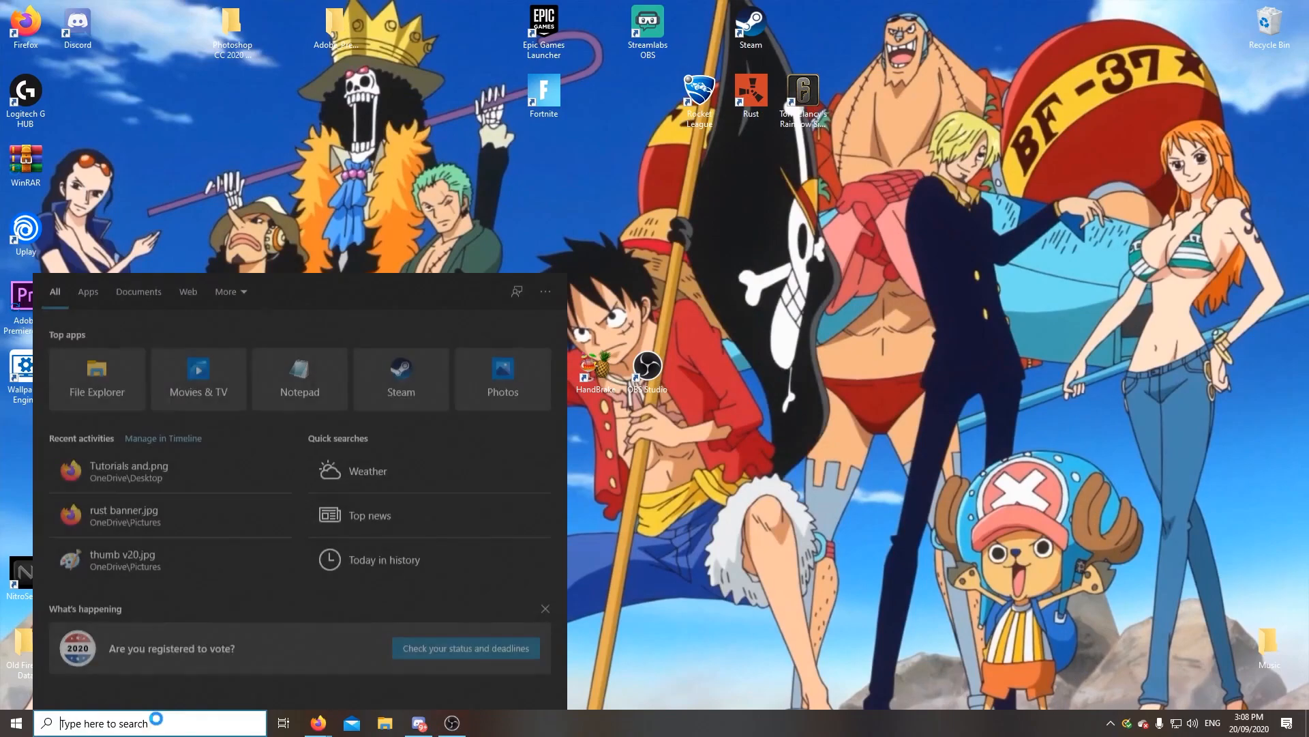
type("con trolk")
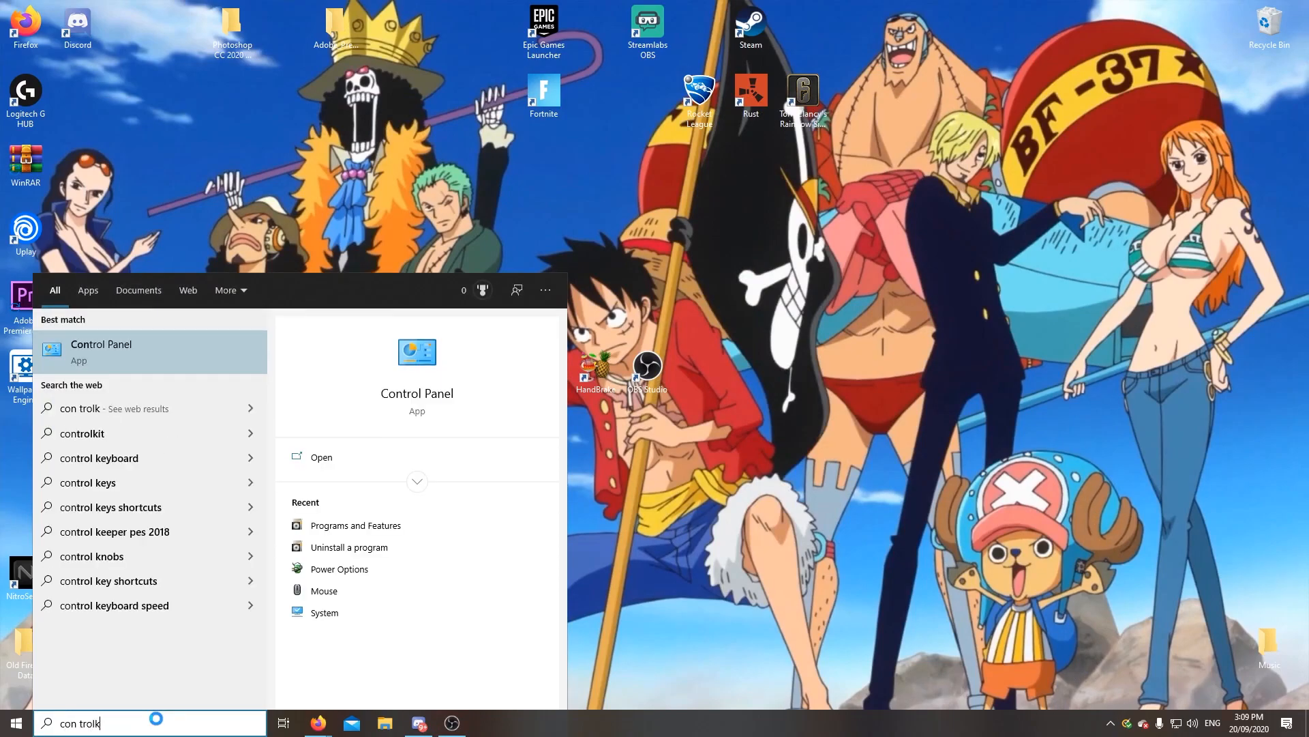
left_click(172, 354)
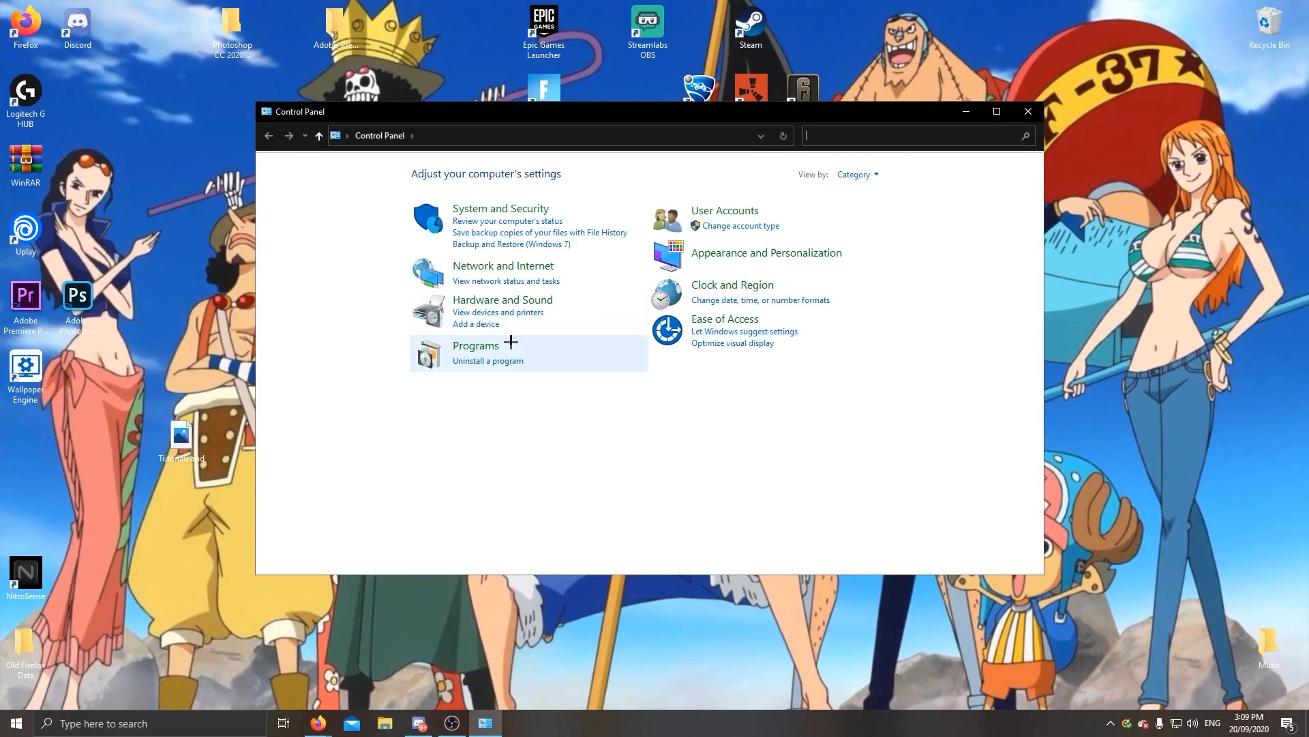
left_click(472, 214)
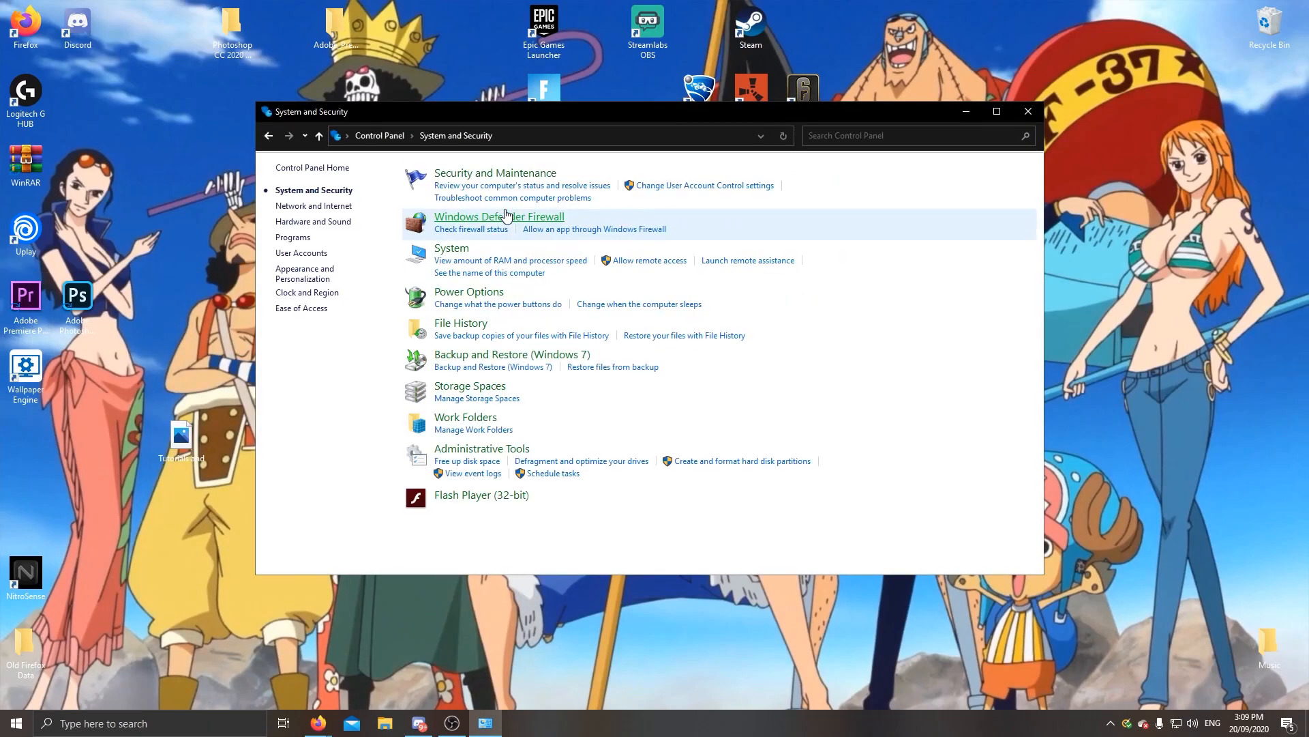
left_click(451, 249)
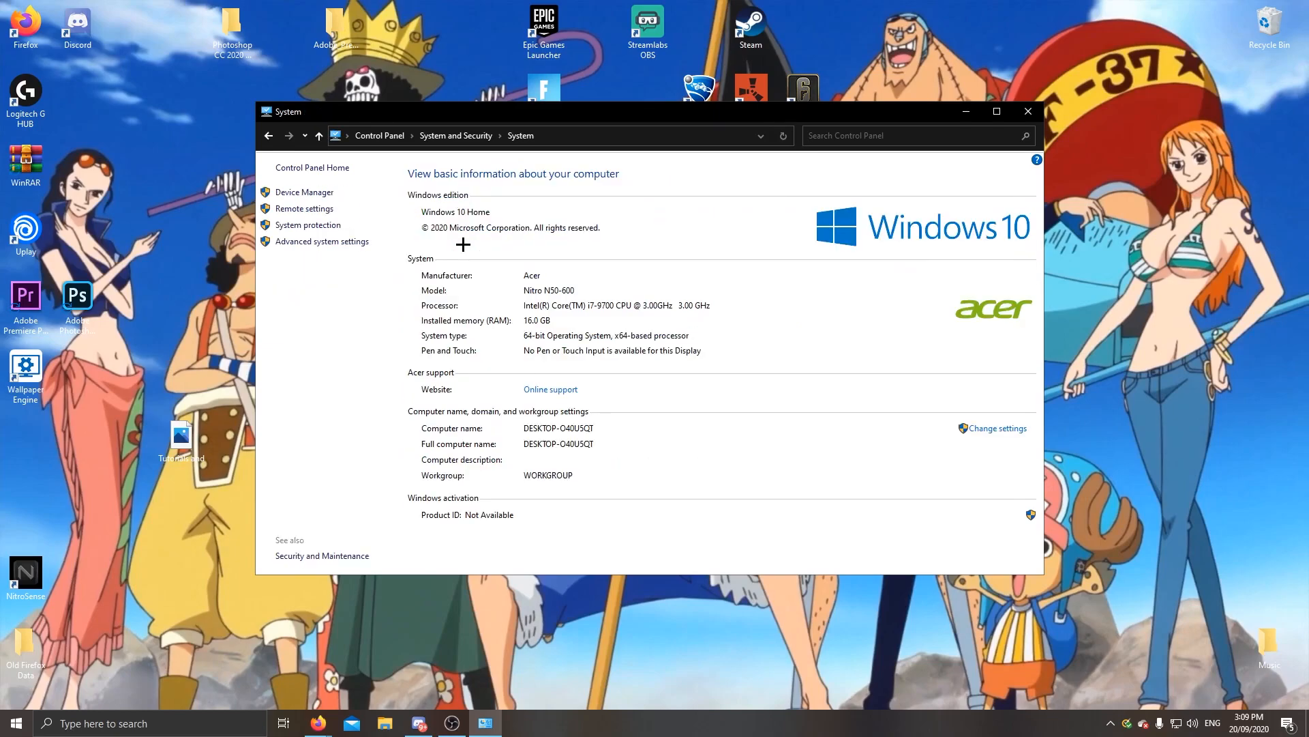
left_click(351, 243)
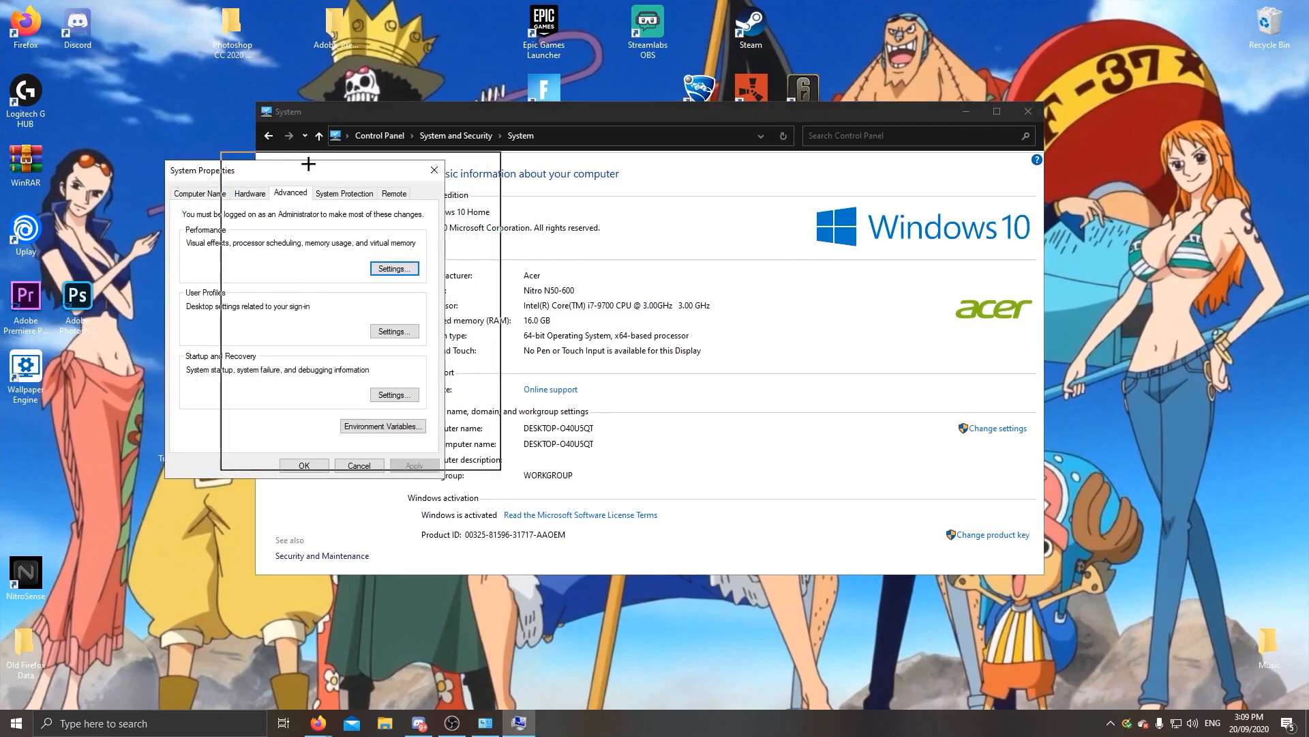
left_click_drag(306, 168, 363, 159)
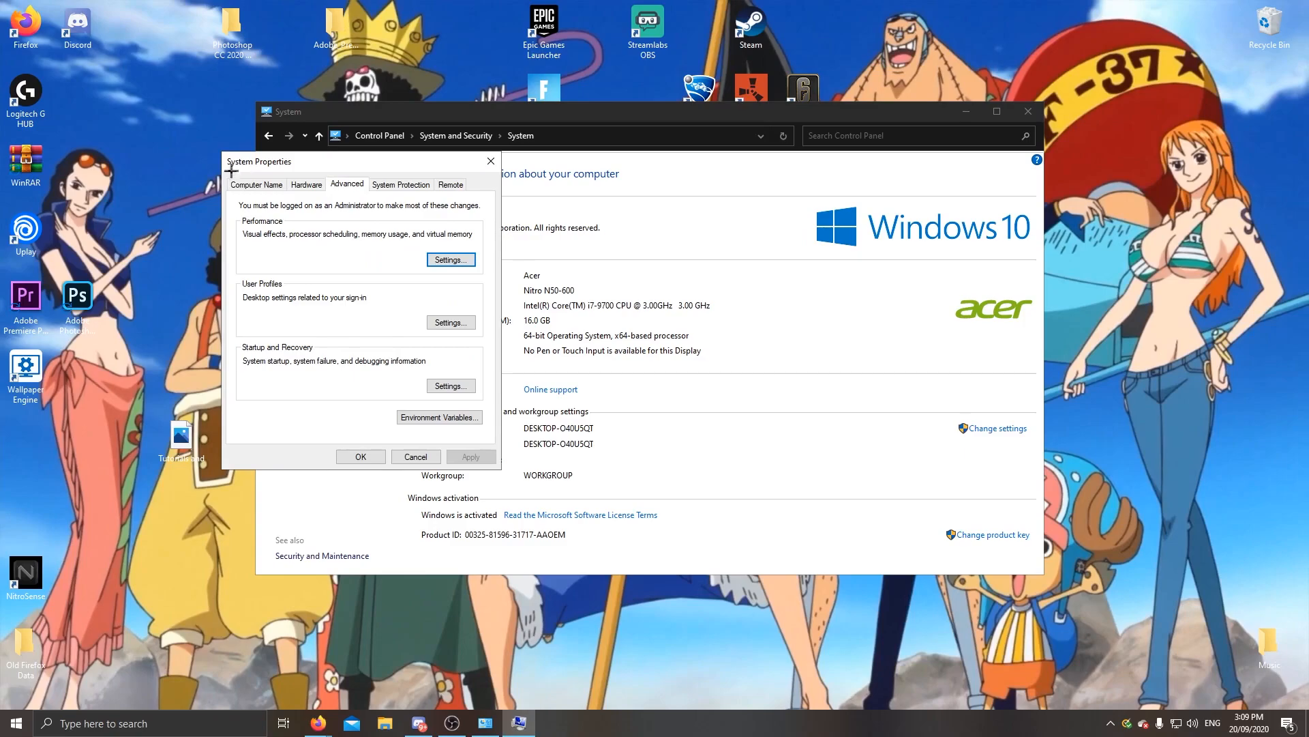
Disable all visual effects except "Smooth edges of screen fonts" in the performance options, apply the change and close System Properties.
left_click(451, 259)
left_click(272, 282)
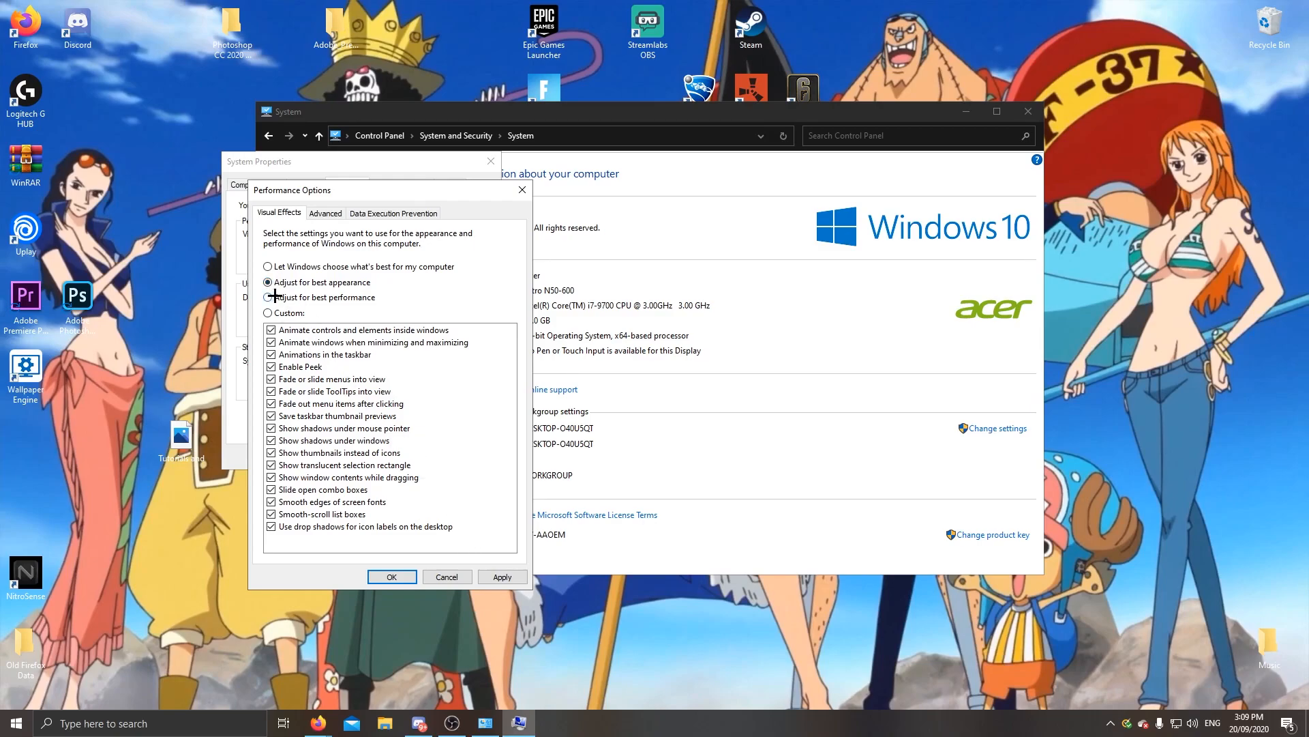
left_click(272, 502)
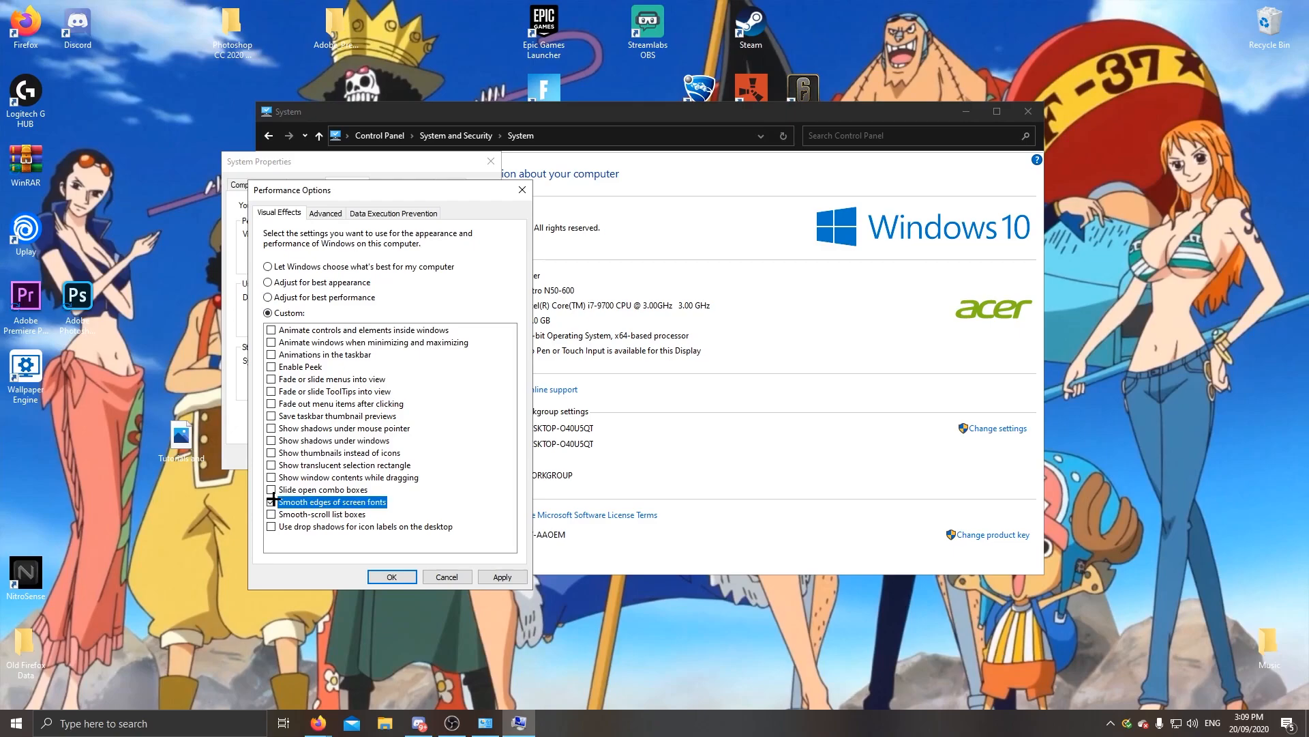
left_click(502, 577)
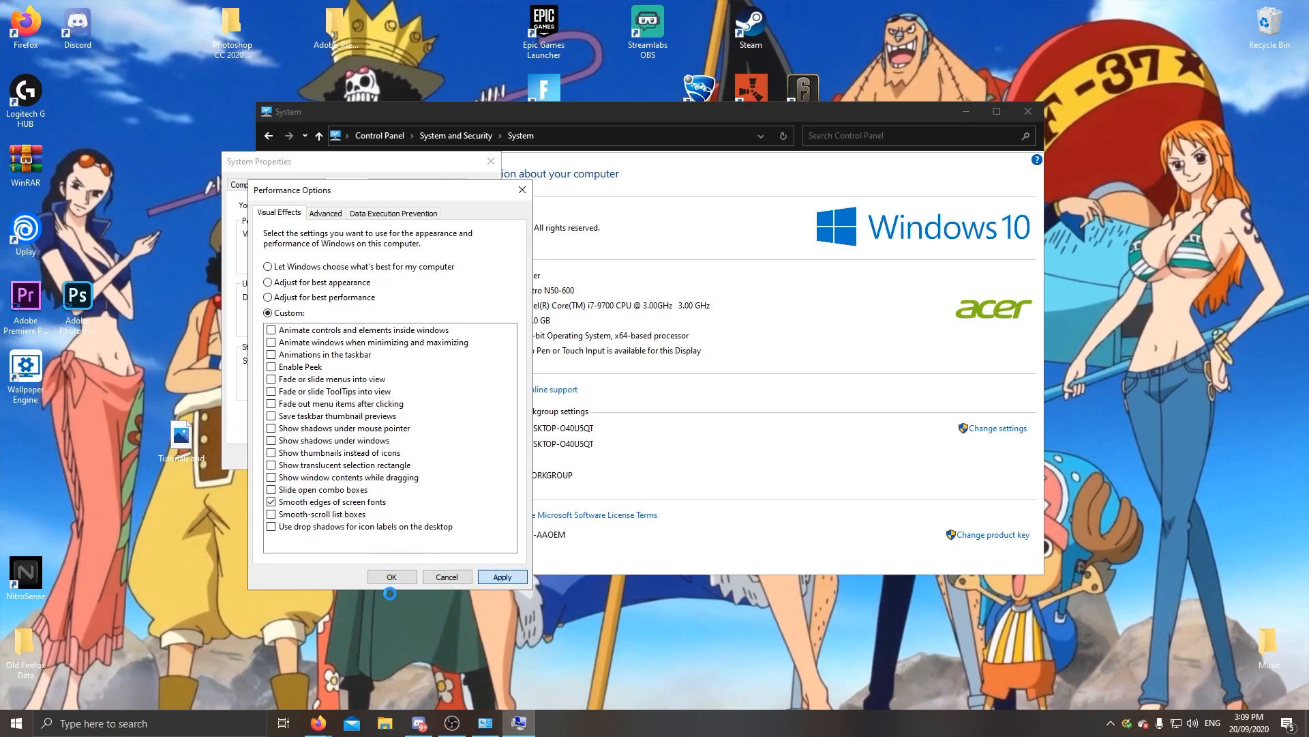
left_click(392, 576)
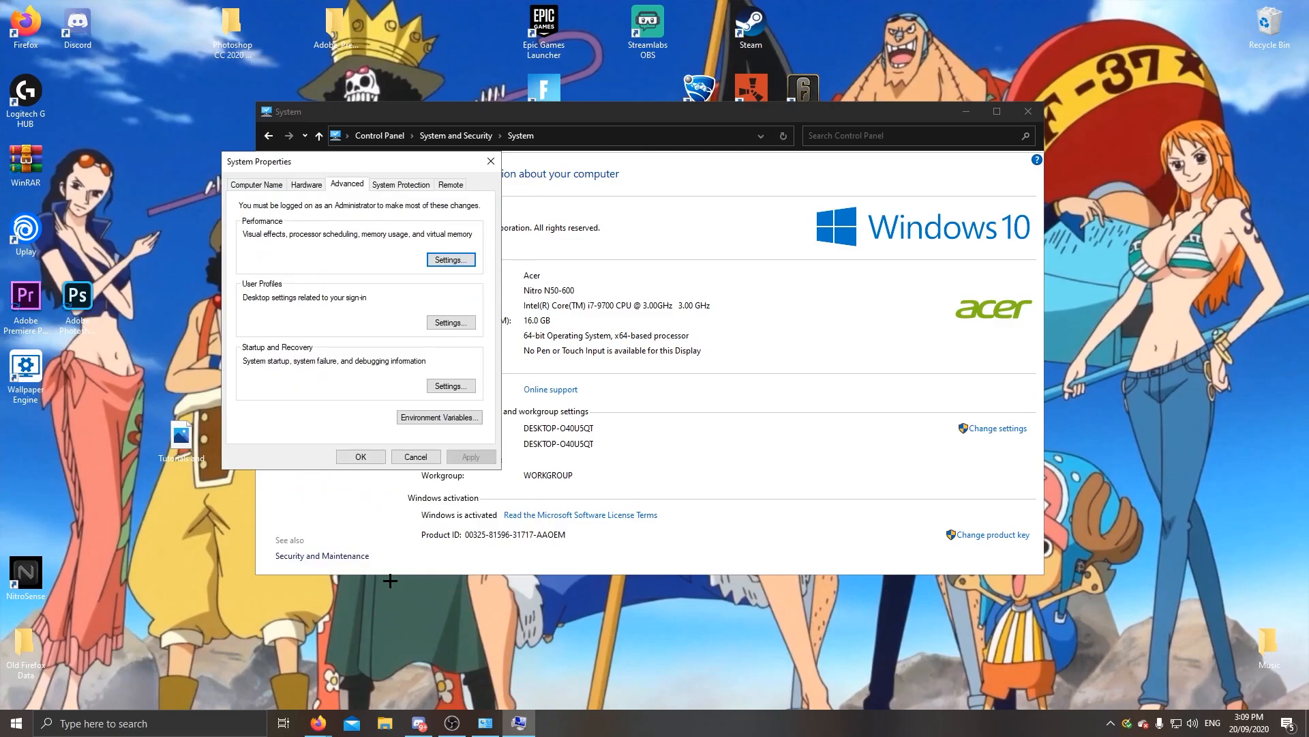
left_click(362, 454)
left_click(148, 454)
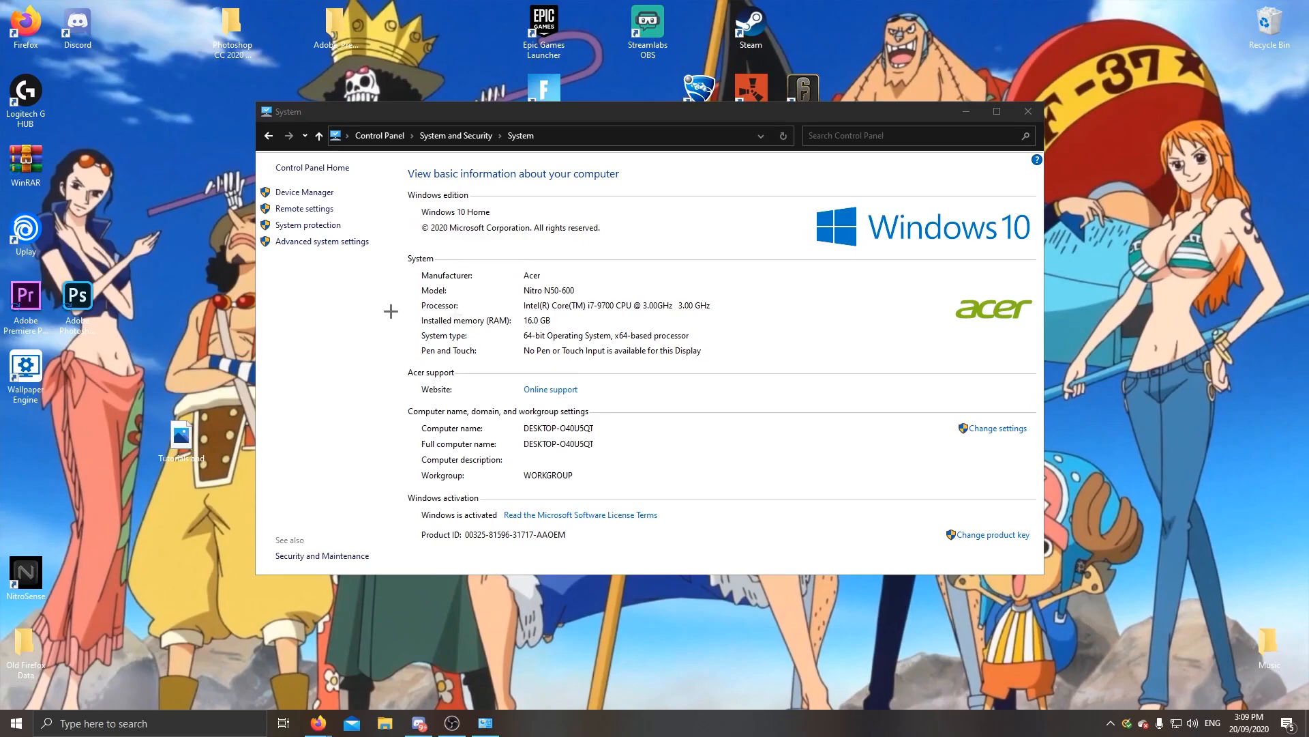
left_click_drag(512, 112, 508, 154)
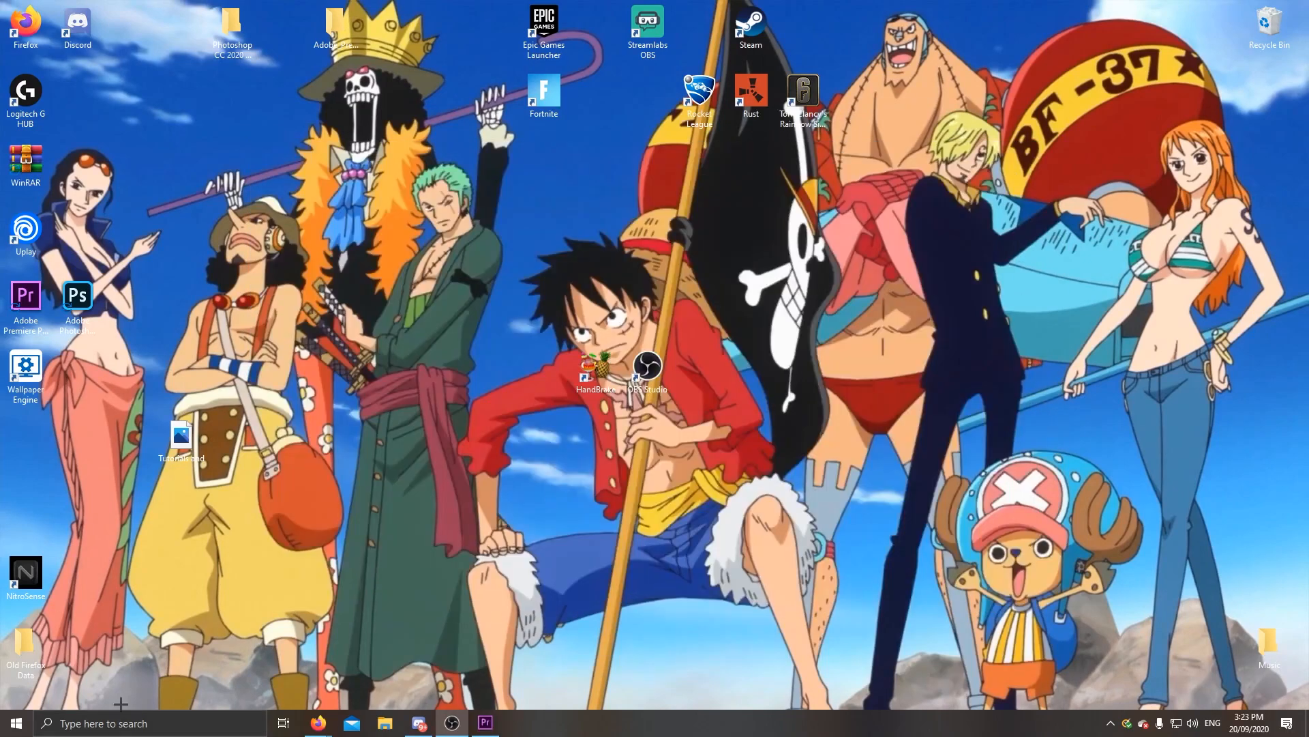
Search for "control" and open Power Options in Control Panel's System and Security section.
left_click(145, 723)
type("control")
key("Return")
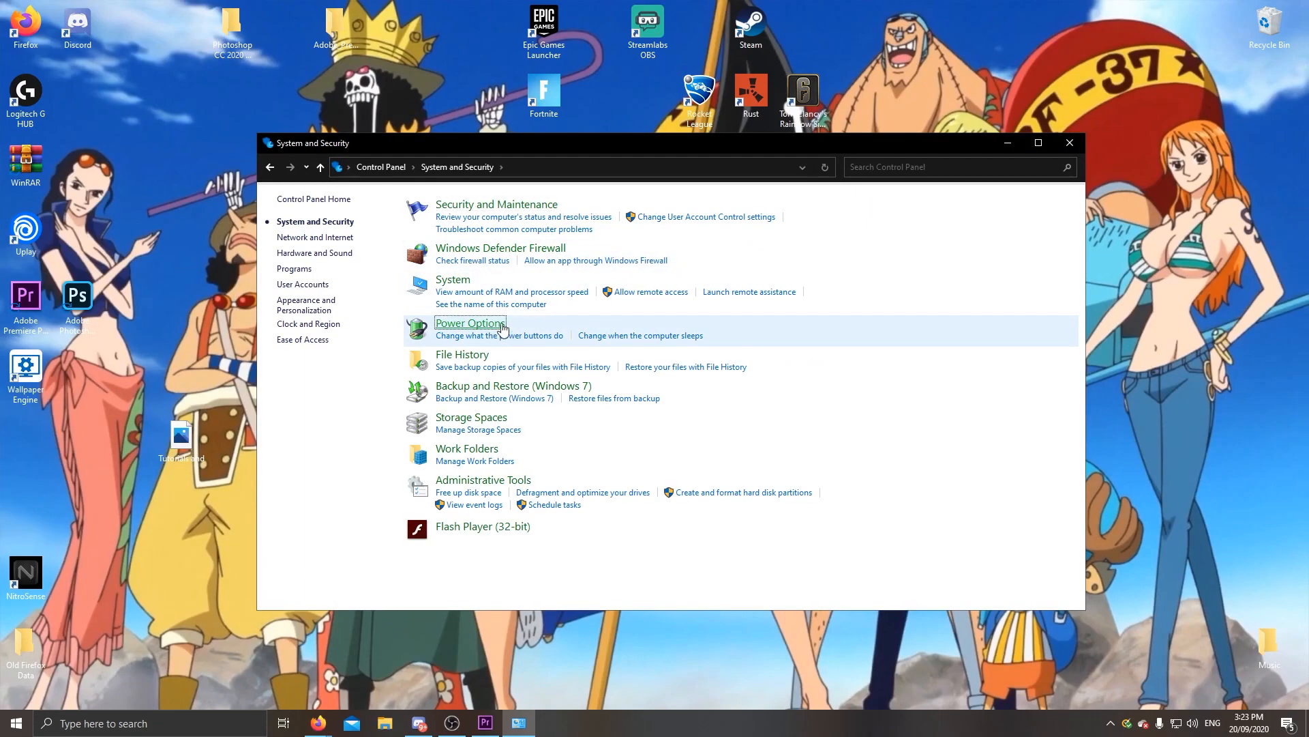
left_click(470, 323)
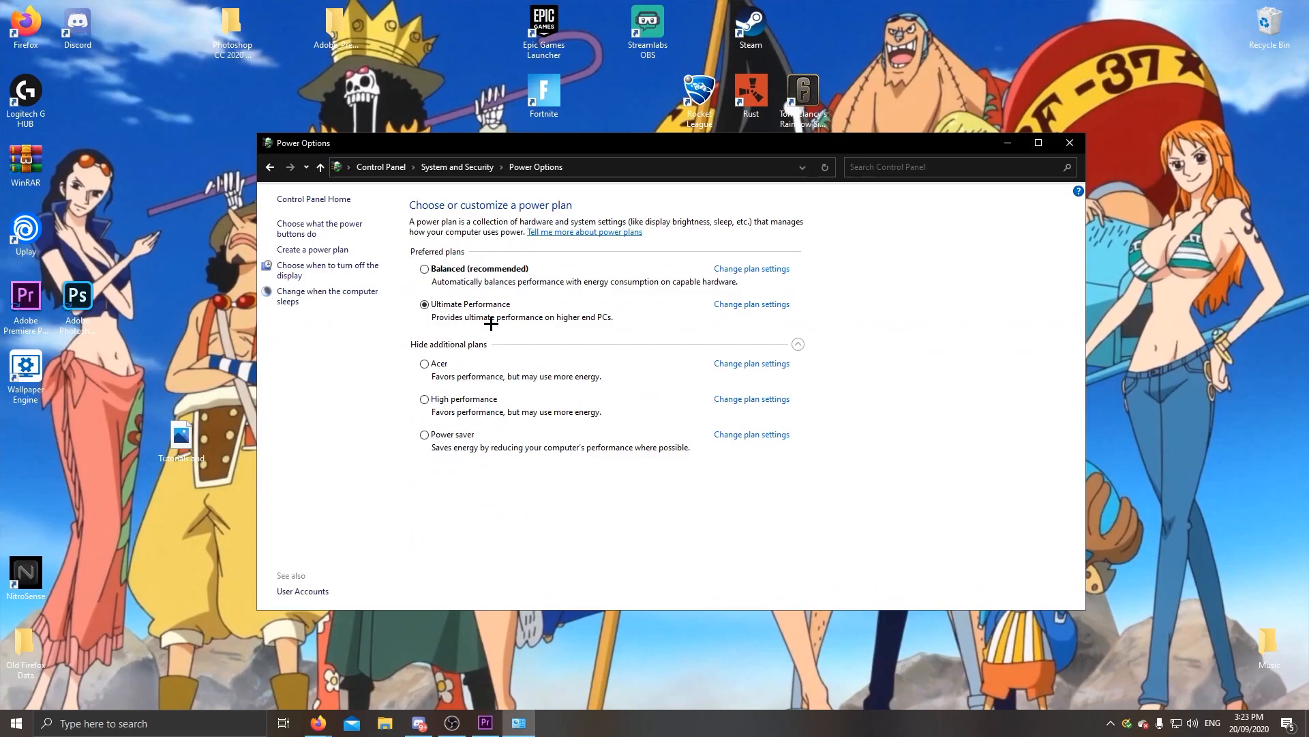
Run "powercfg -duplicatescheme e9a42b02-d5df-448d-aa00-03f14749eb61" in Command Prompt, close it and refresh the power plan list.
left_click(155, 721)
type("c")
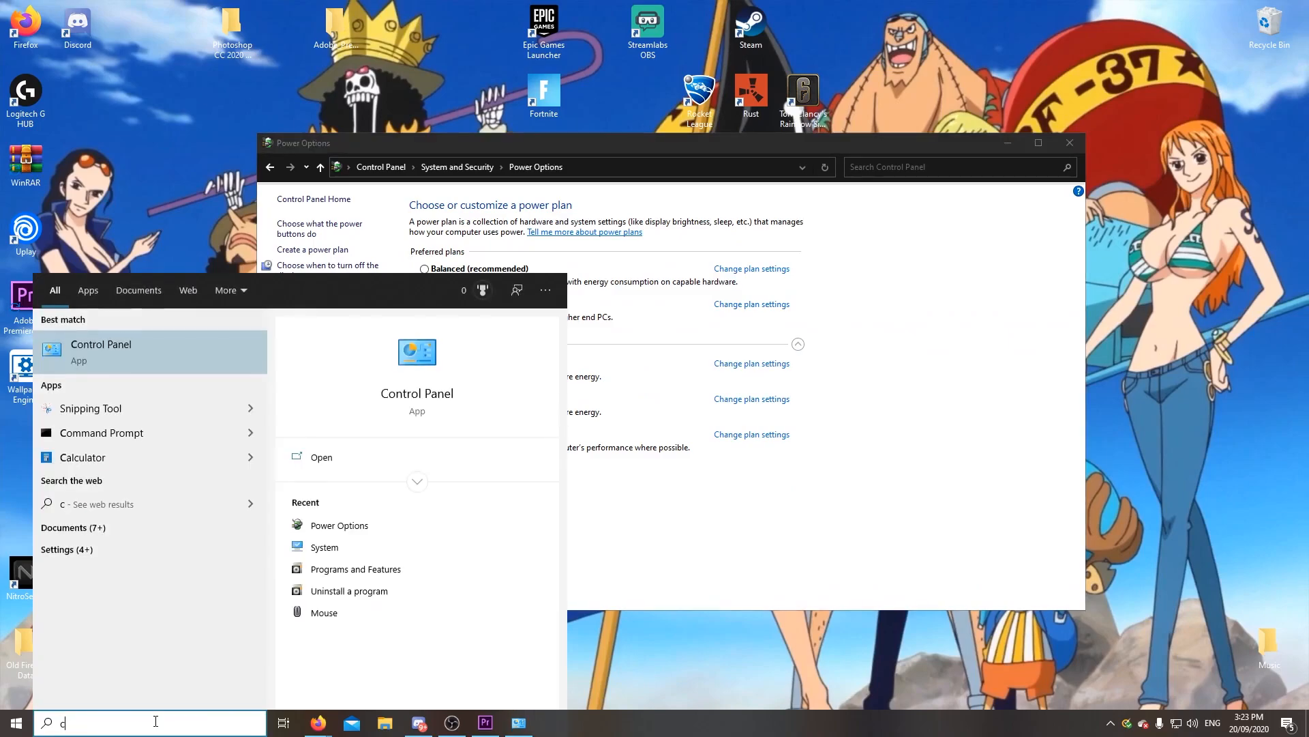
type("ommands")
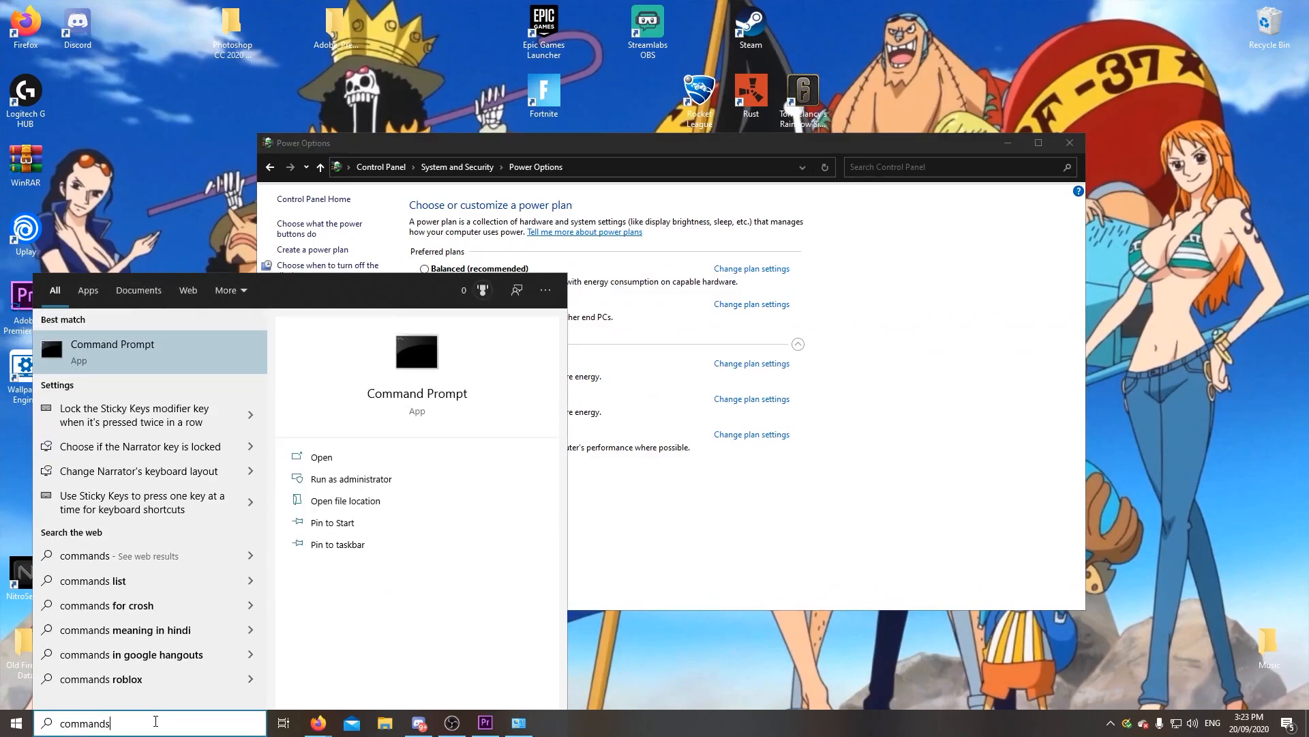
left_click(188, 366)
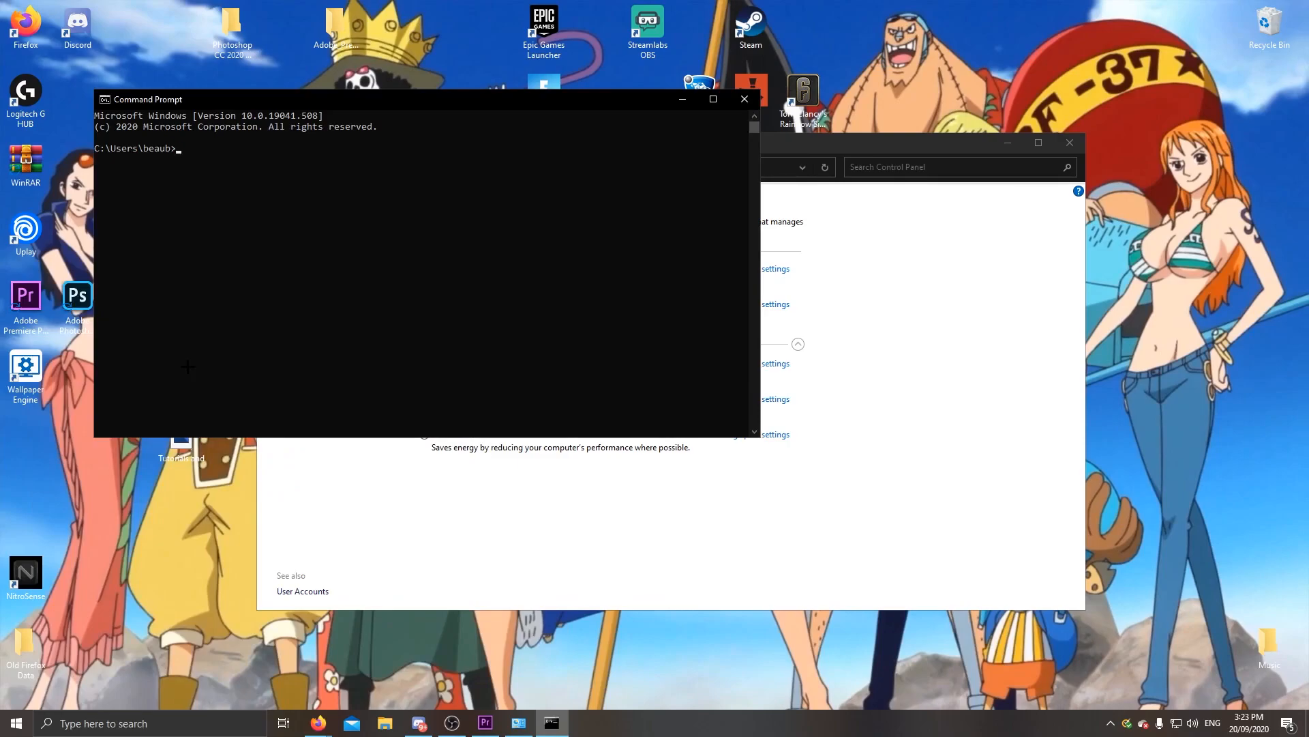
type("powercfg -duplicatescheme e9a42b02-d5df-448d-aa00-03f14749eb61")
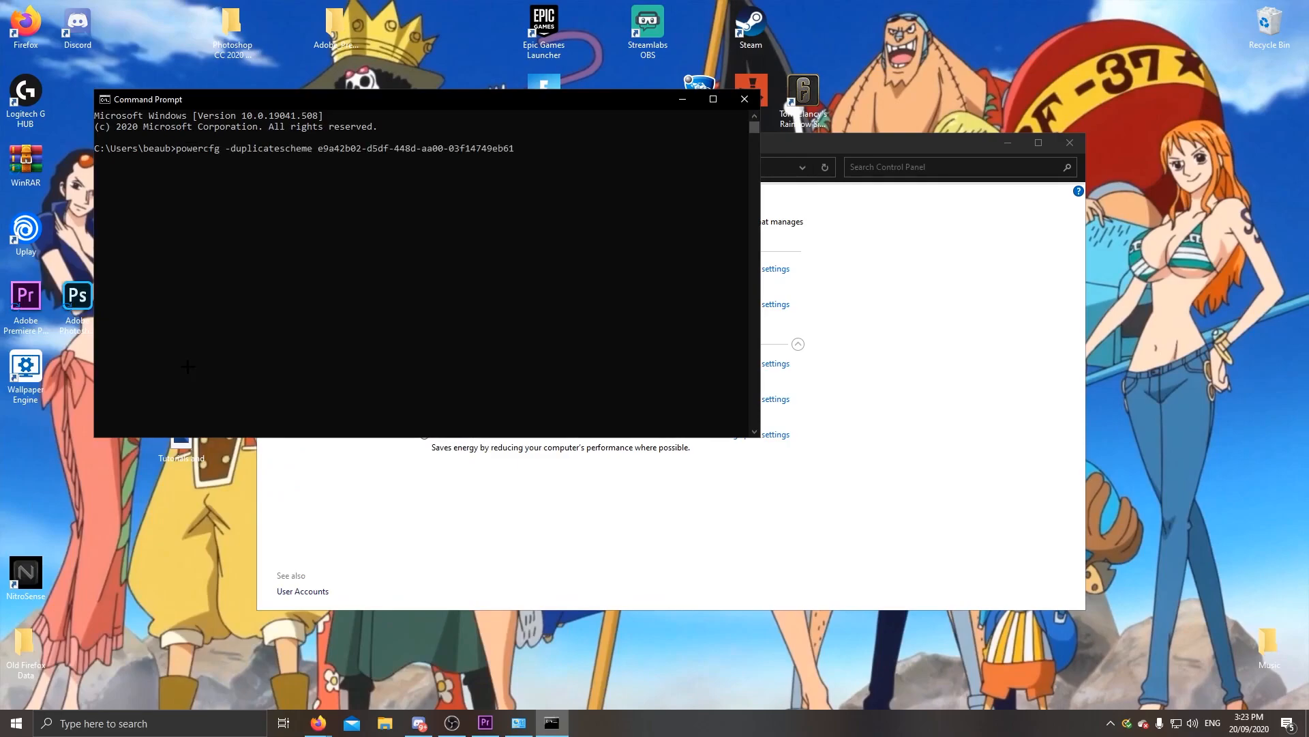
key("Return")
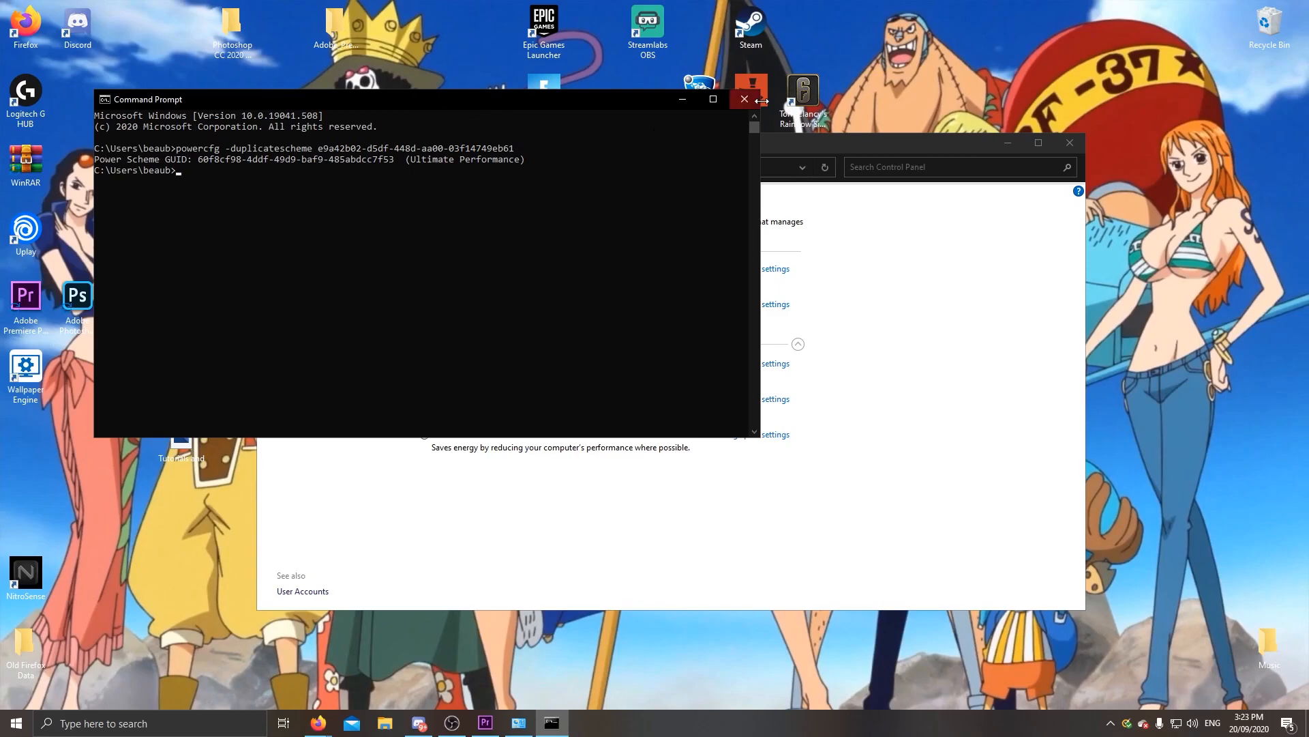
left_click(741, 100)
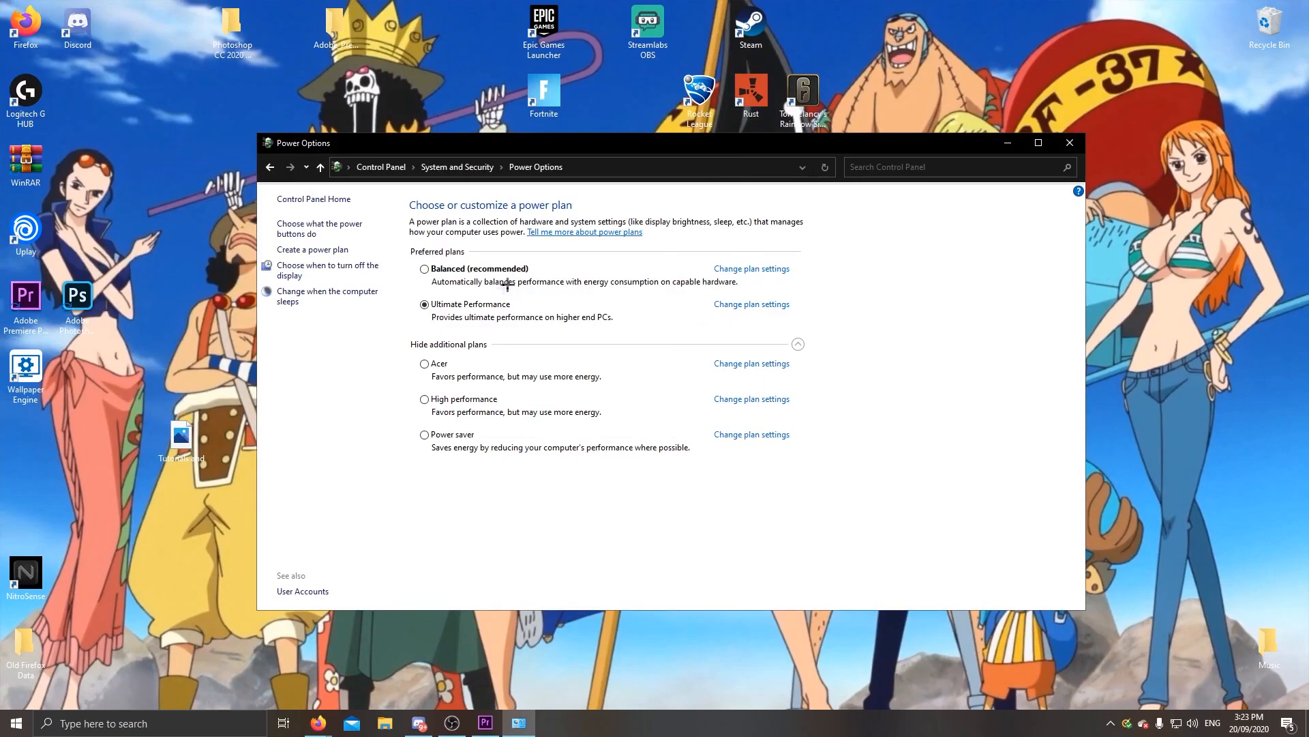
left_click(825, 167)
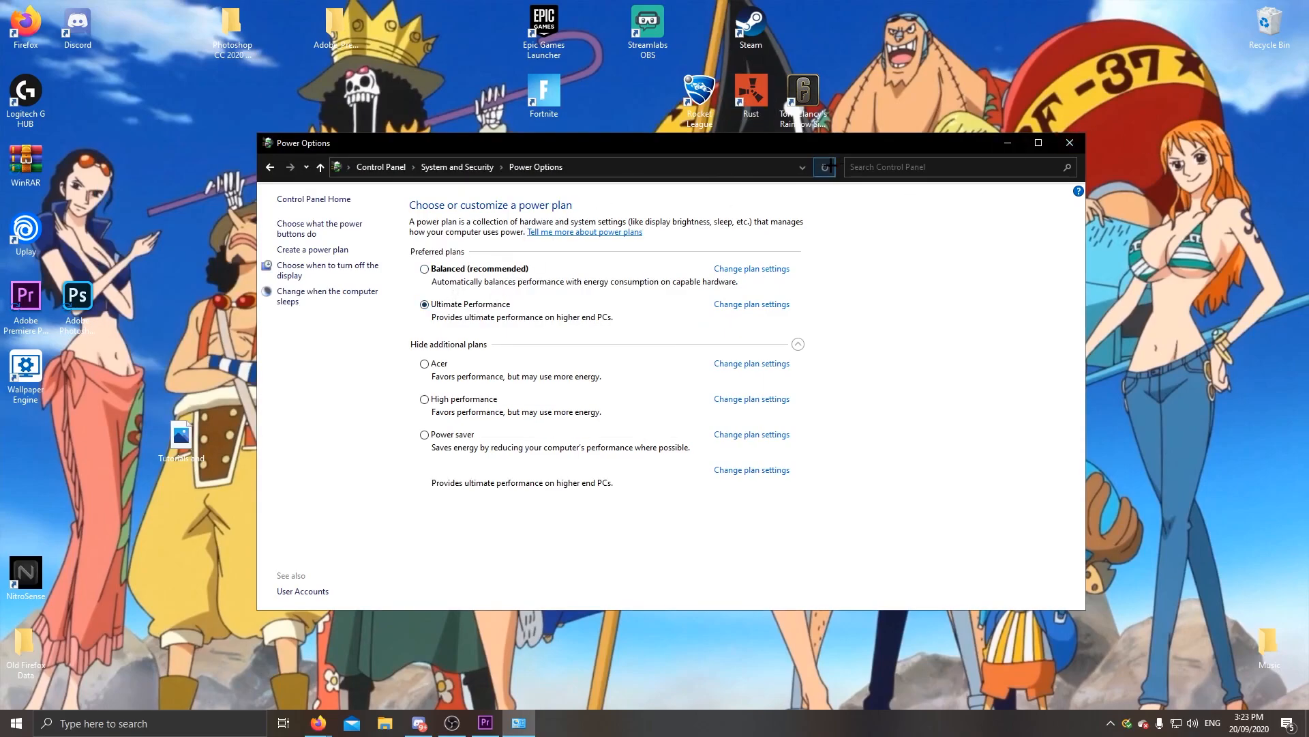